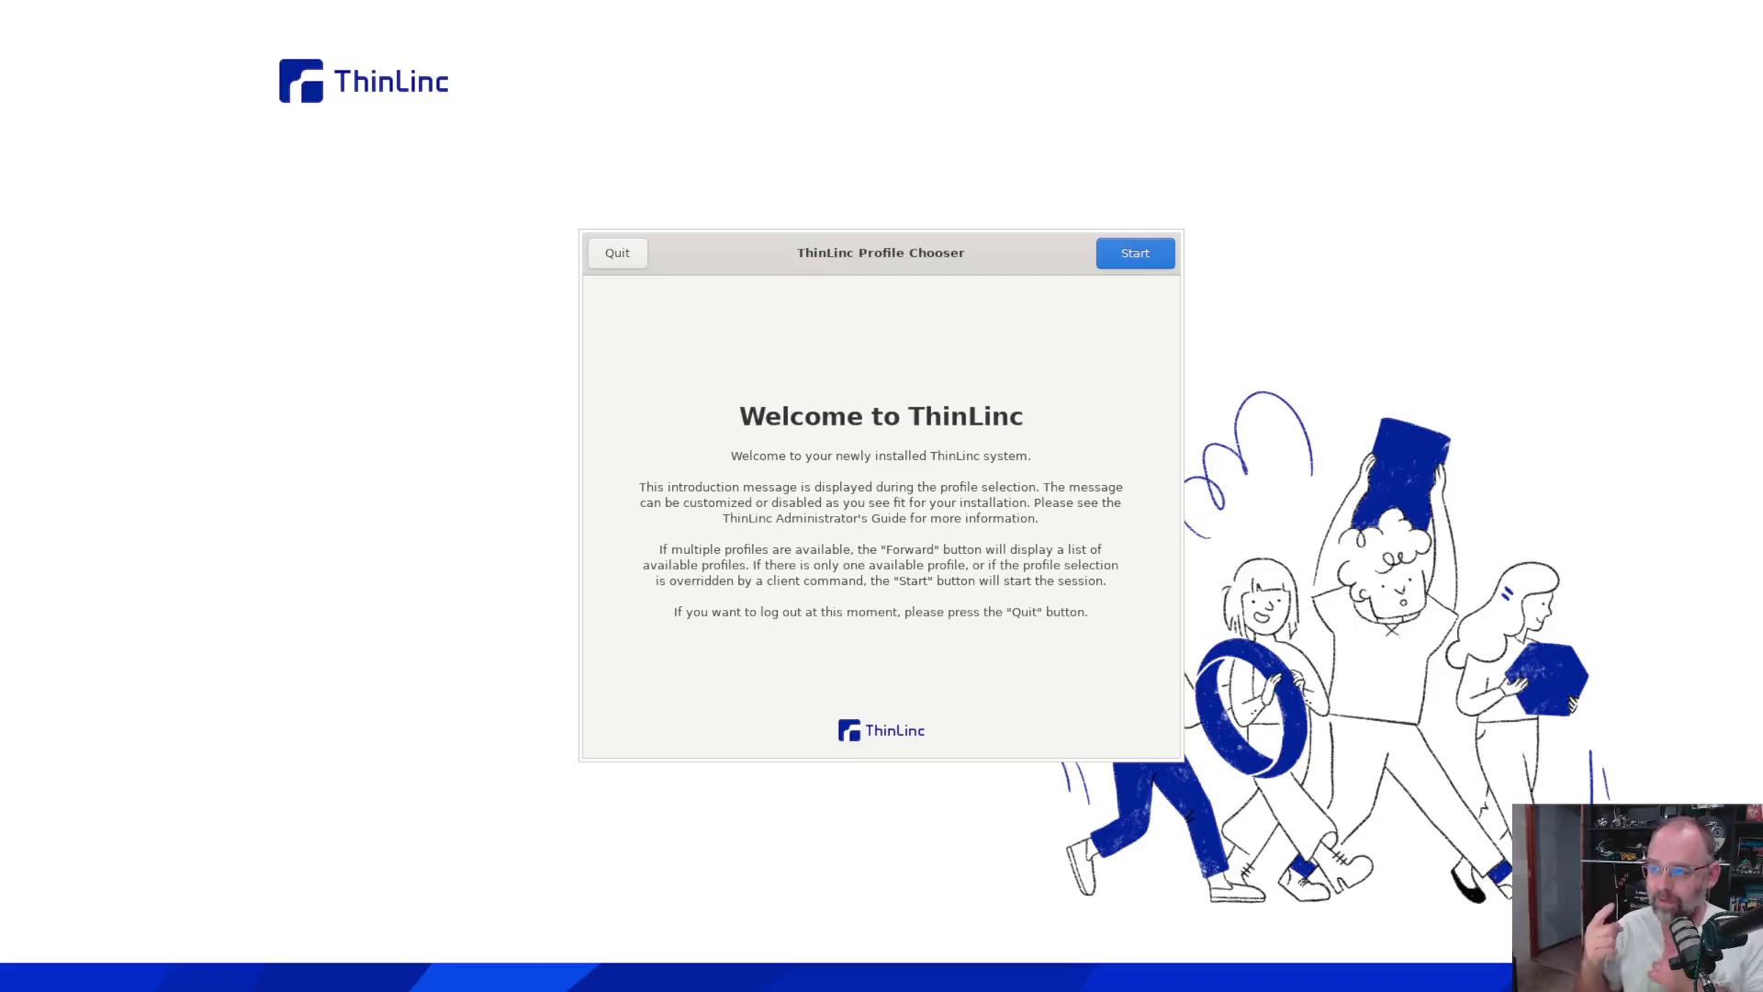
# Quit the ThinLinc remote session and open Chrome with the usual profile
pyautogui.click(618, 253)
pyautogui.click(1045, 970)
pyautogui.click(929, 576)
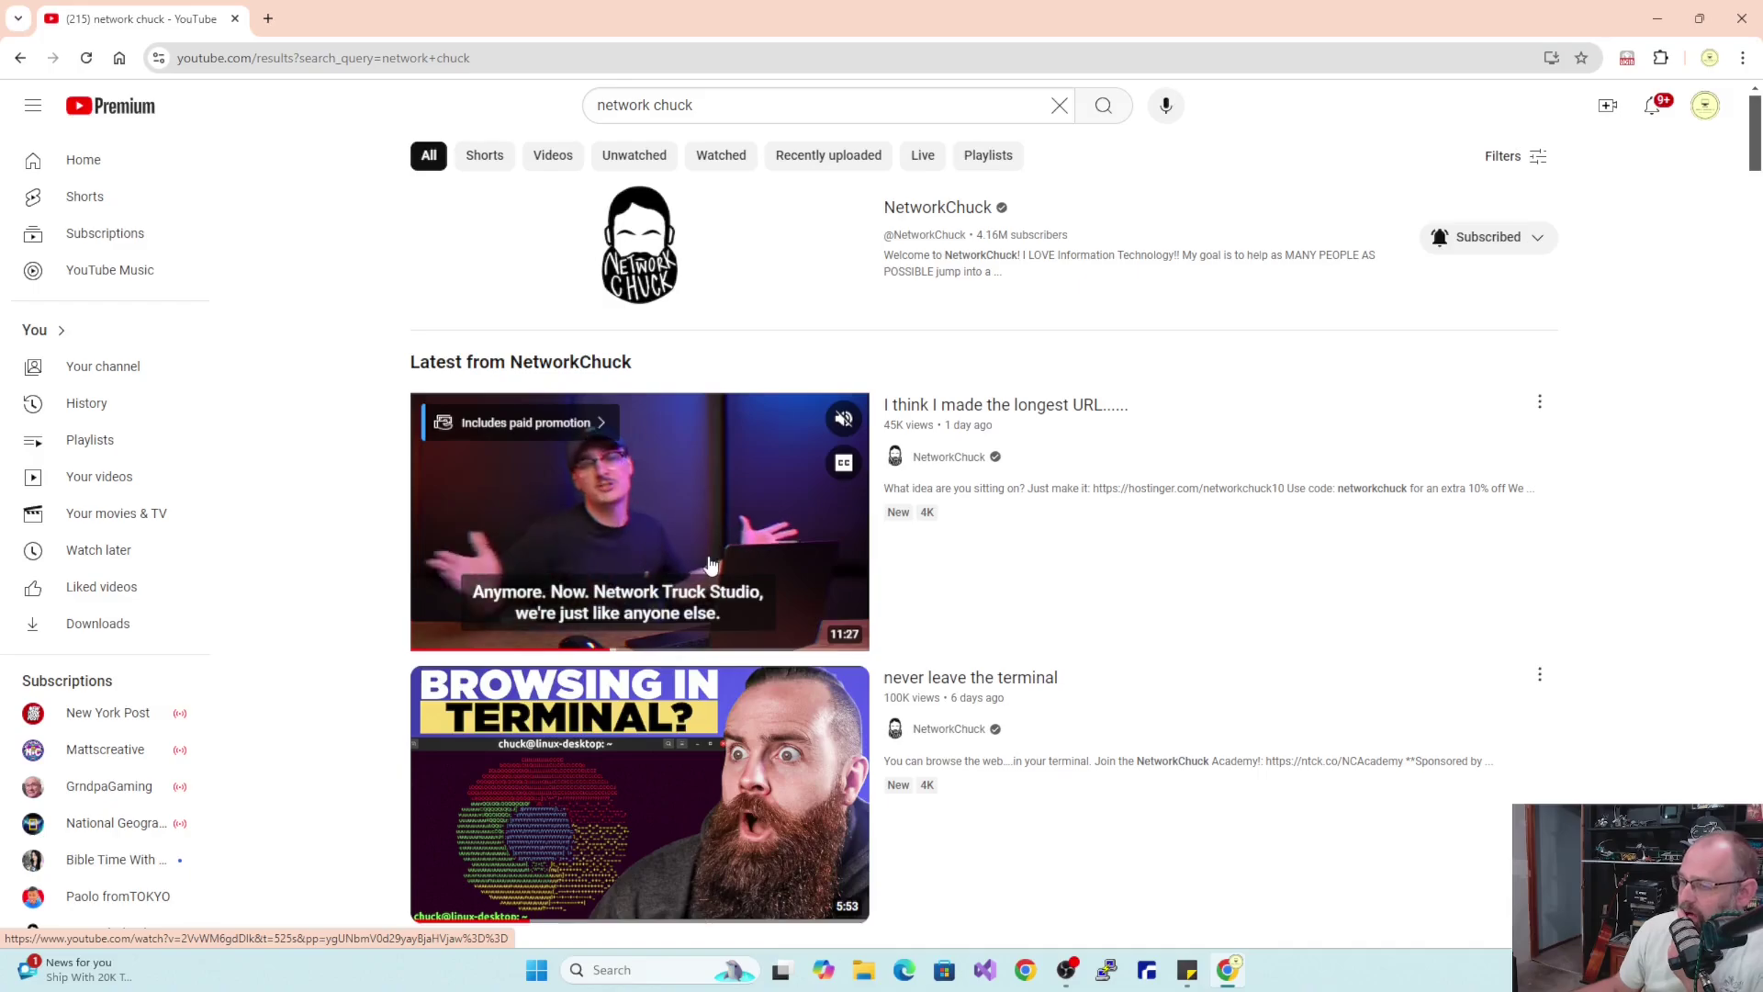
# Scroll through the YouTube results for network chuck
pyautogui.scroll(-5, 687, 536)
pyautogui.scroll(-4, 686, 535)
pyautogui.scroll(2, 684, 514)
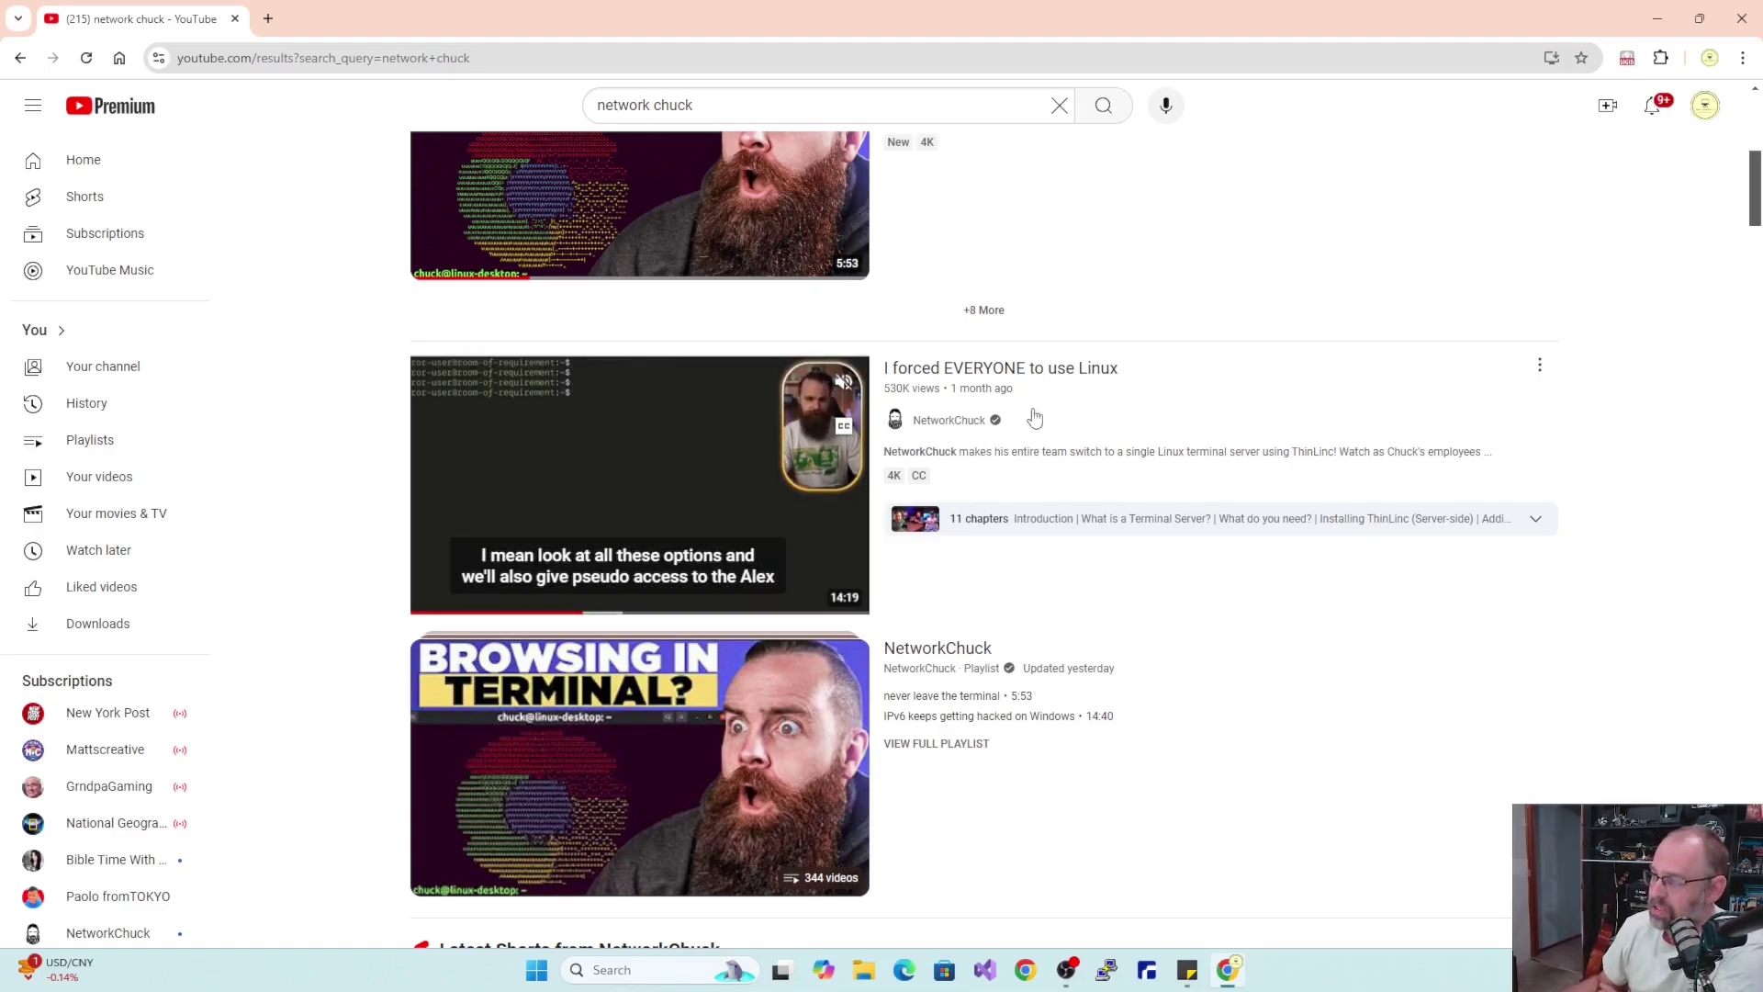
# Minimize Chrome to show the Windows desktop
pyautogui.click(1657, 18)
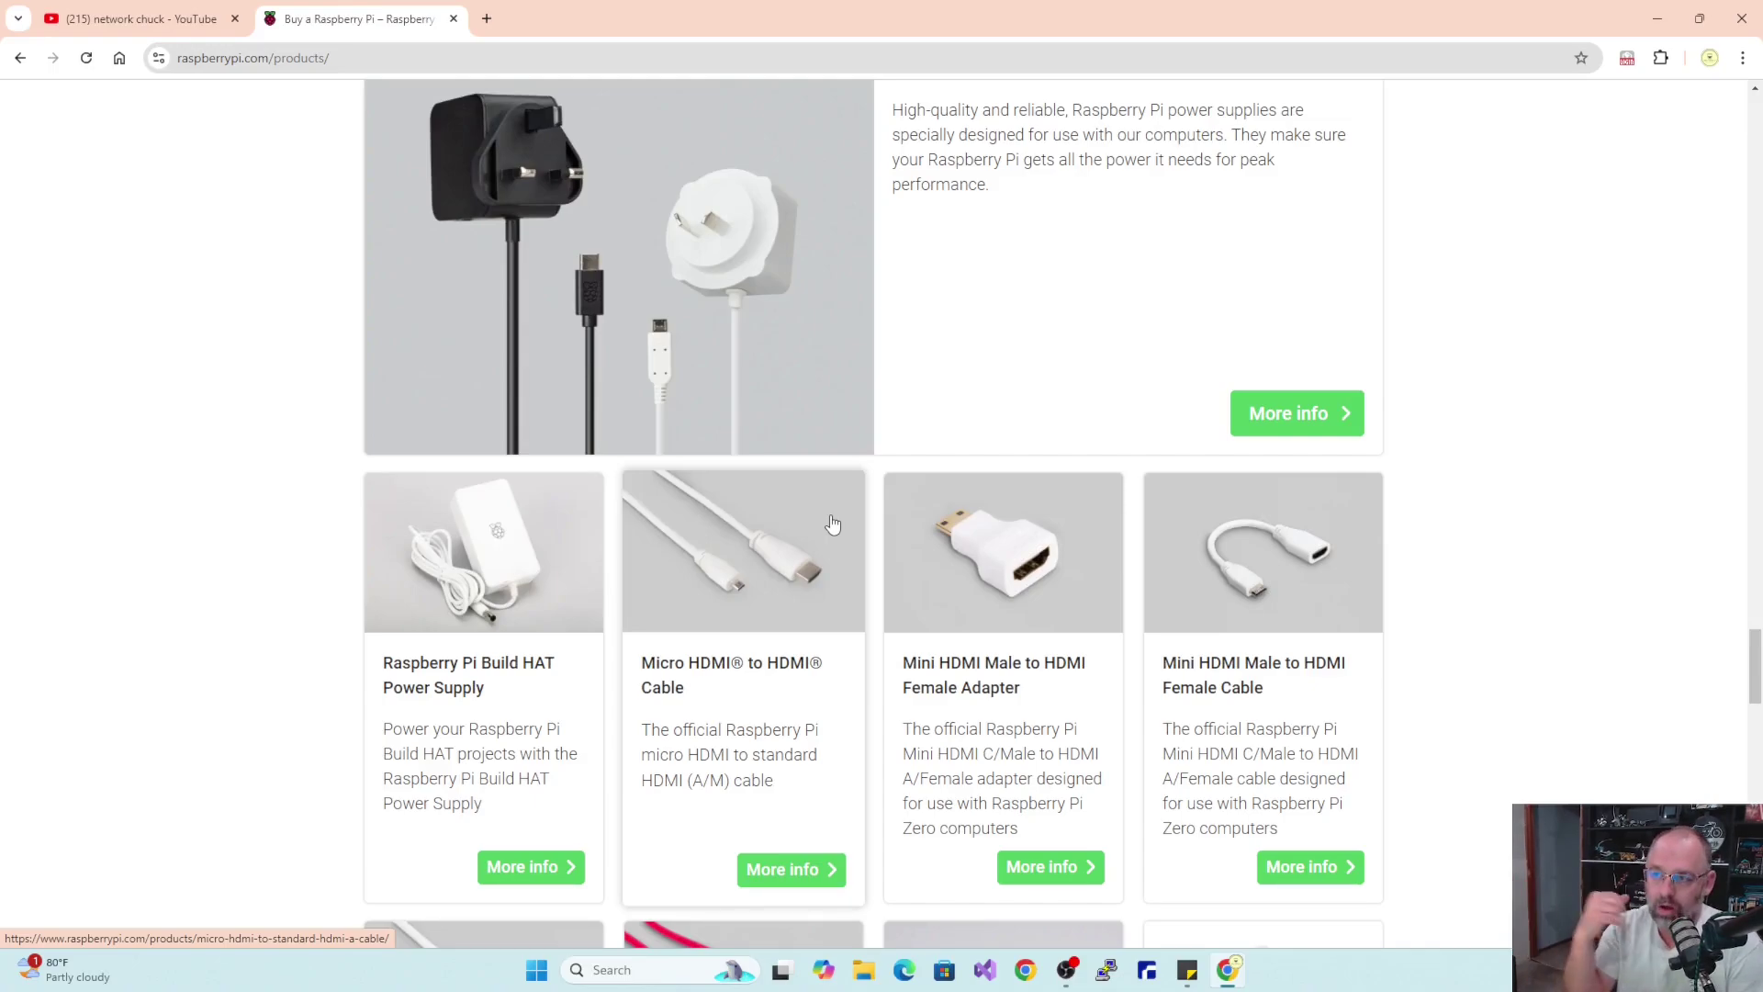
# Search 'thinlinc' in a new tab and open the cendio.com ThinLinc homepage result
pyautogui.click(488, 20)
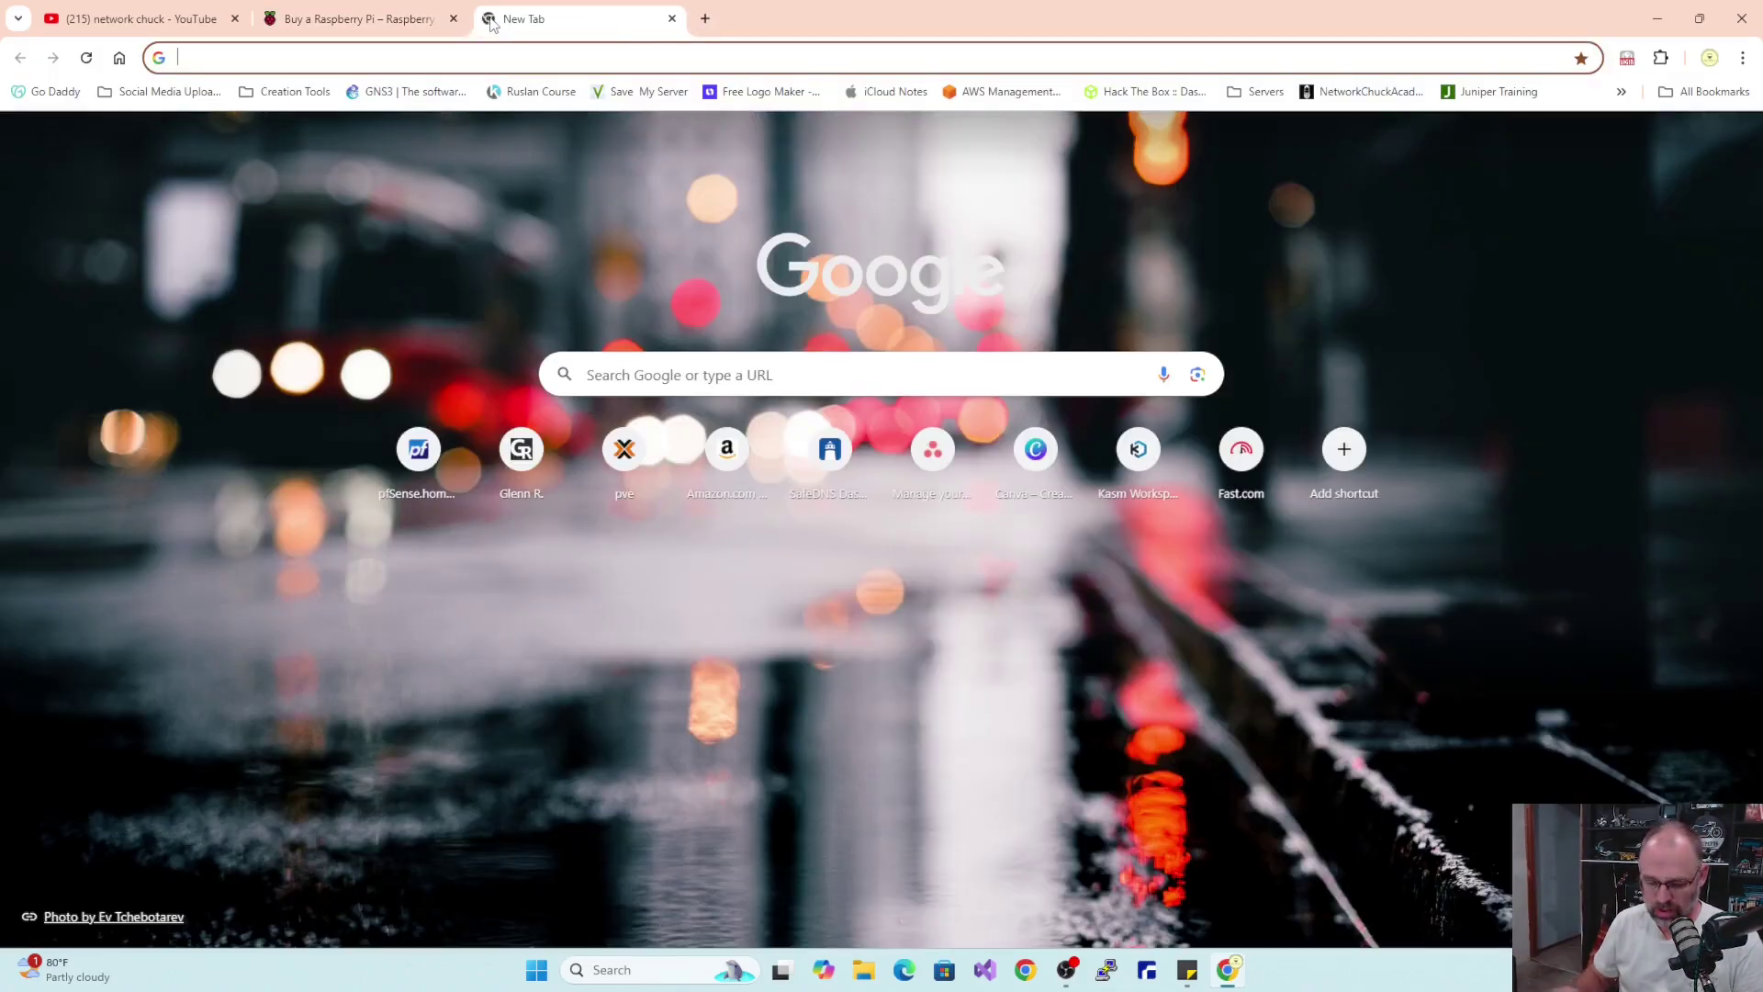
pyautogui.write('thinlinc')
pyautogui.press('Return')
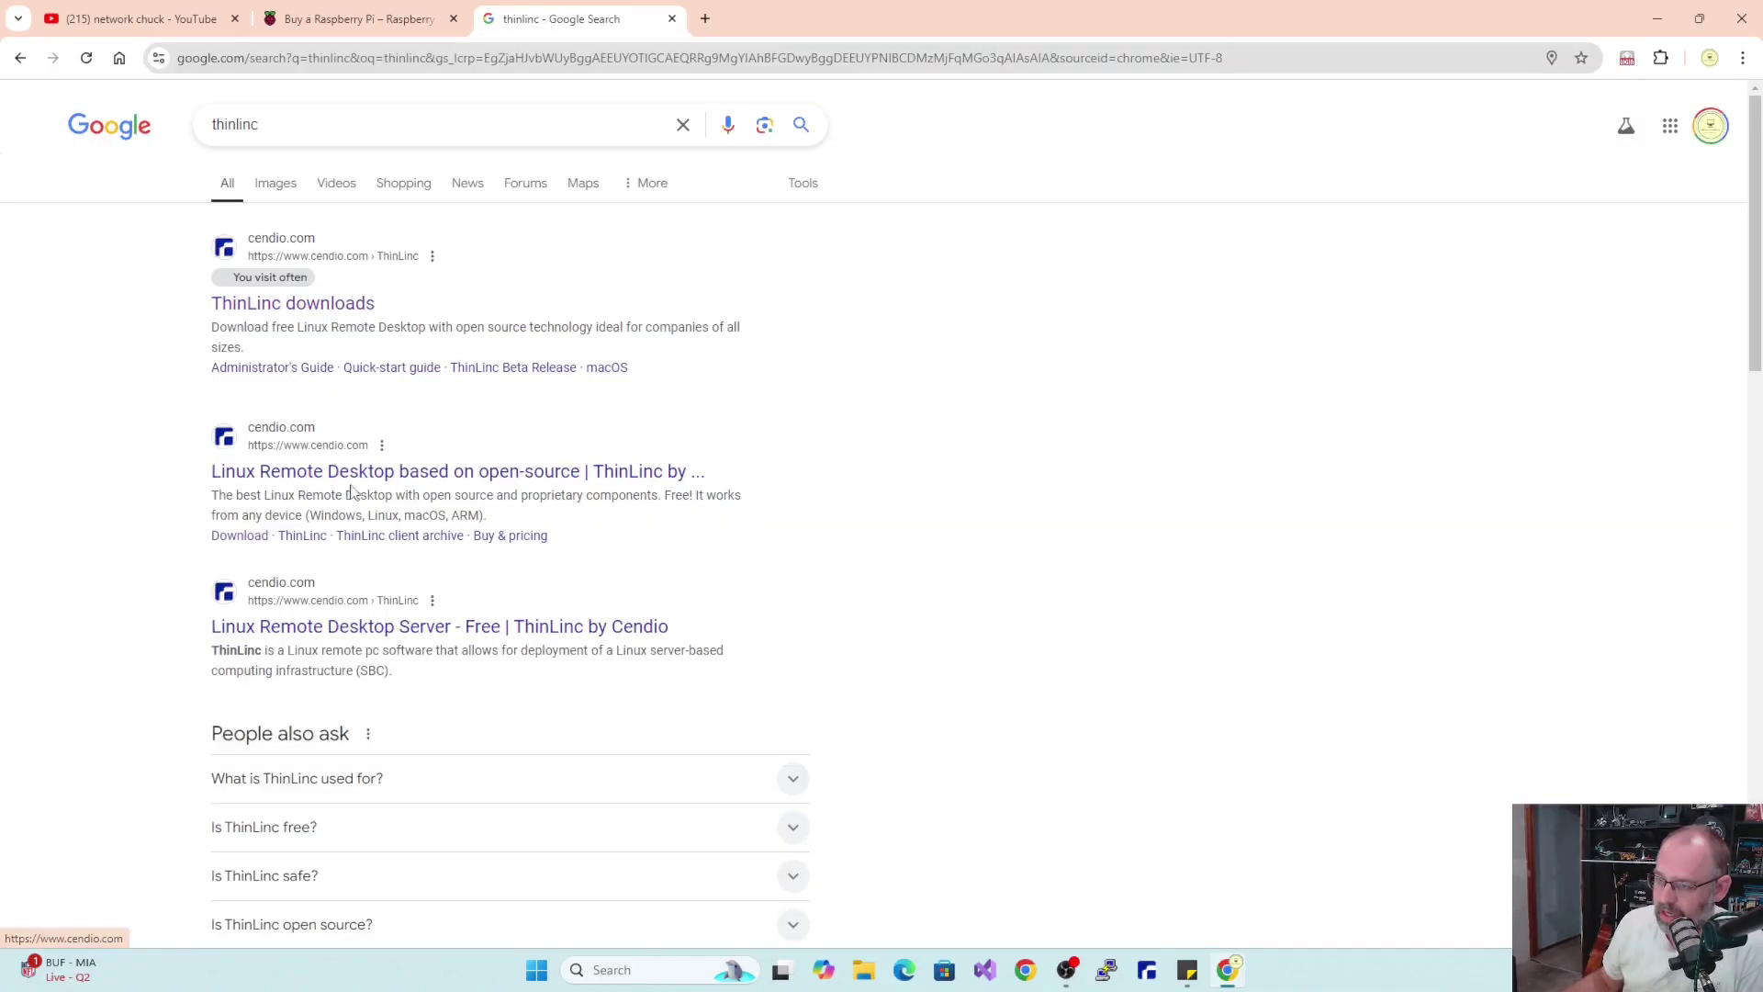
pyautogui.click(351, 487)
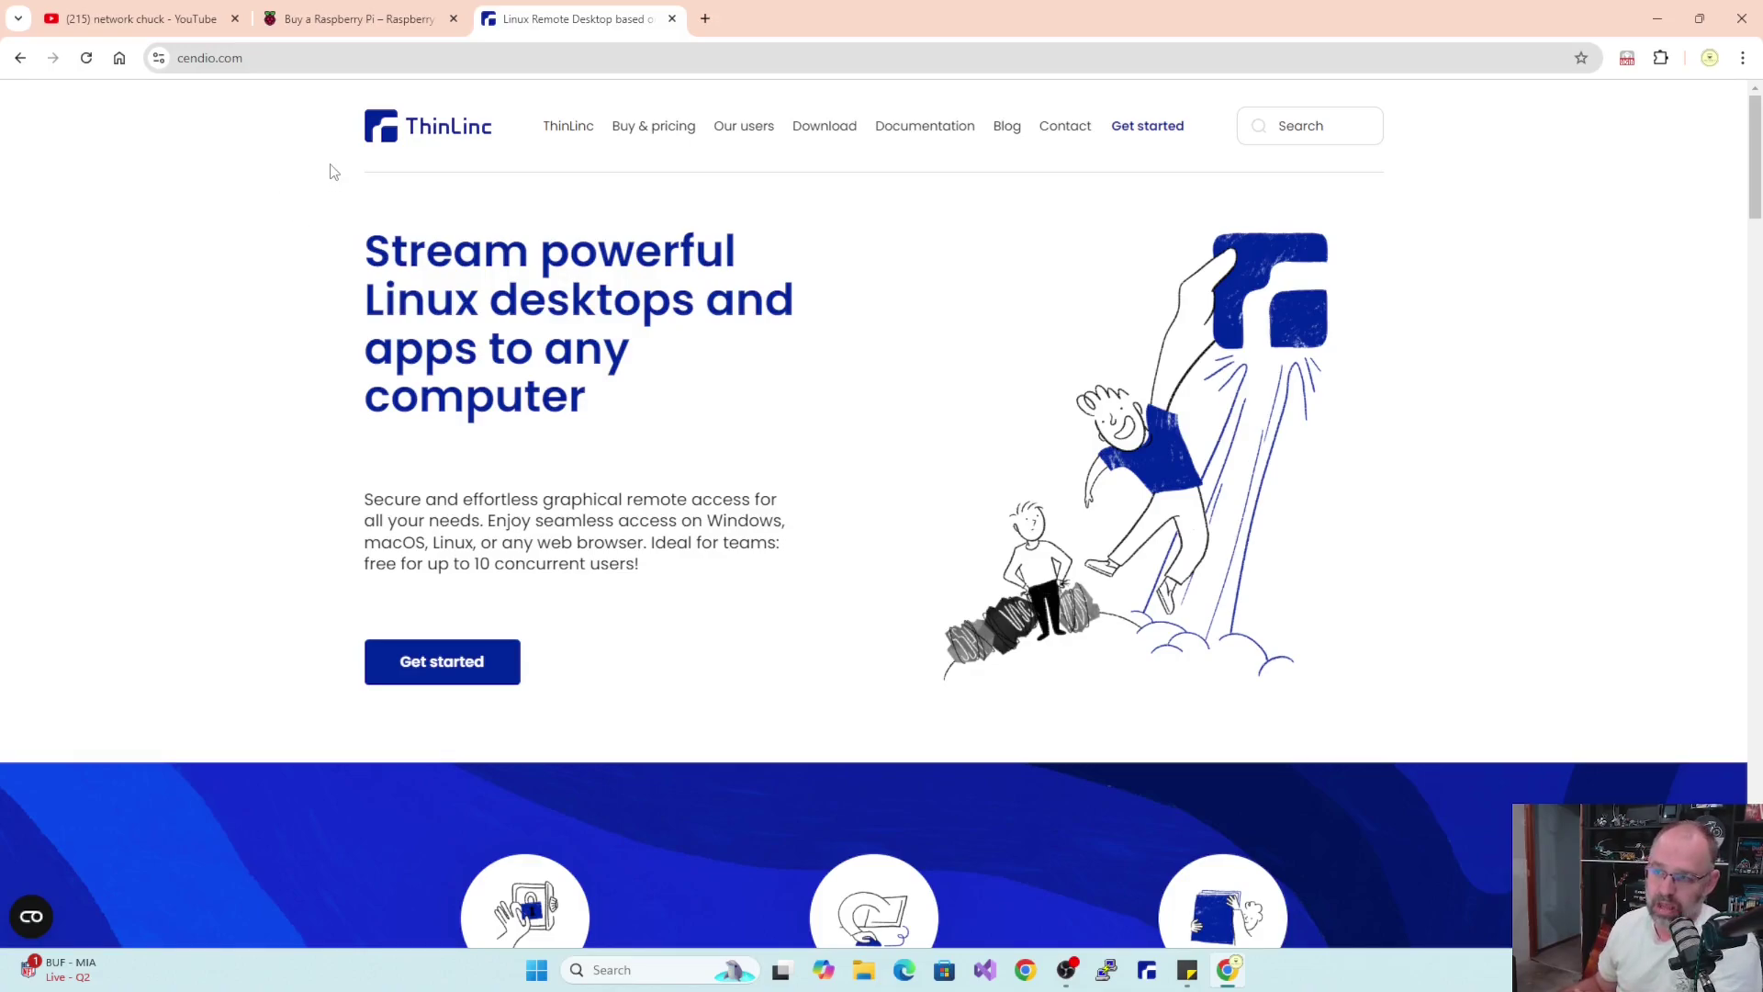
# Minimize Chrome and launch ThinLinc Client from the Start menu search 'th'
pyautogui.click(1657, 27)
pyautogui.press('super')
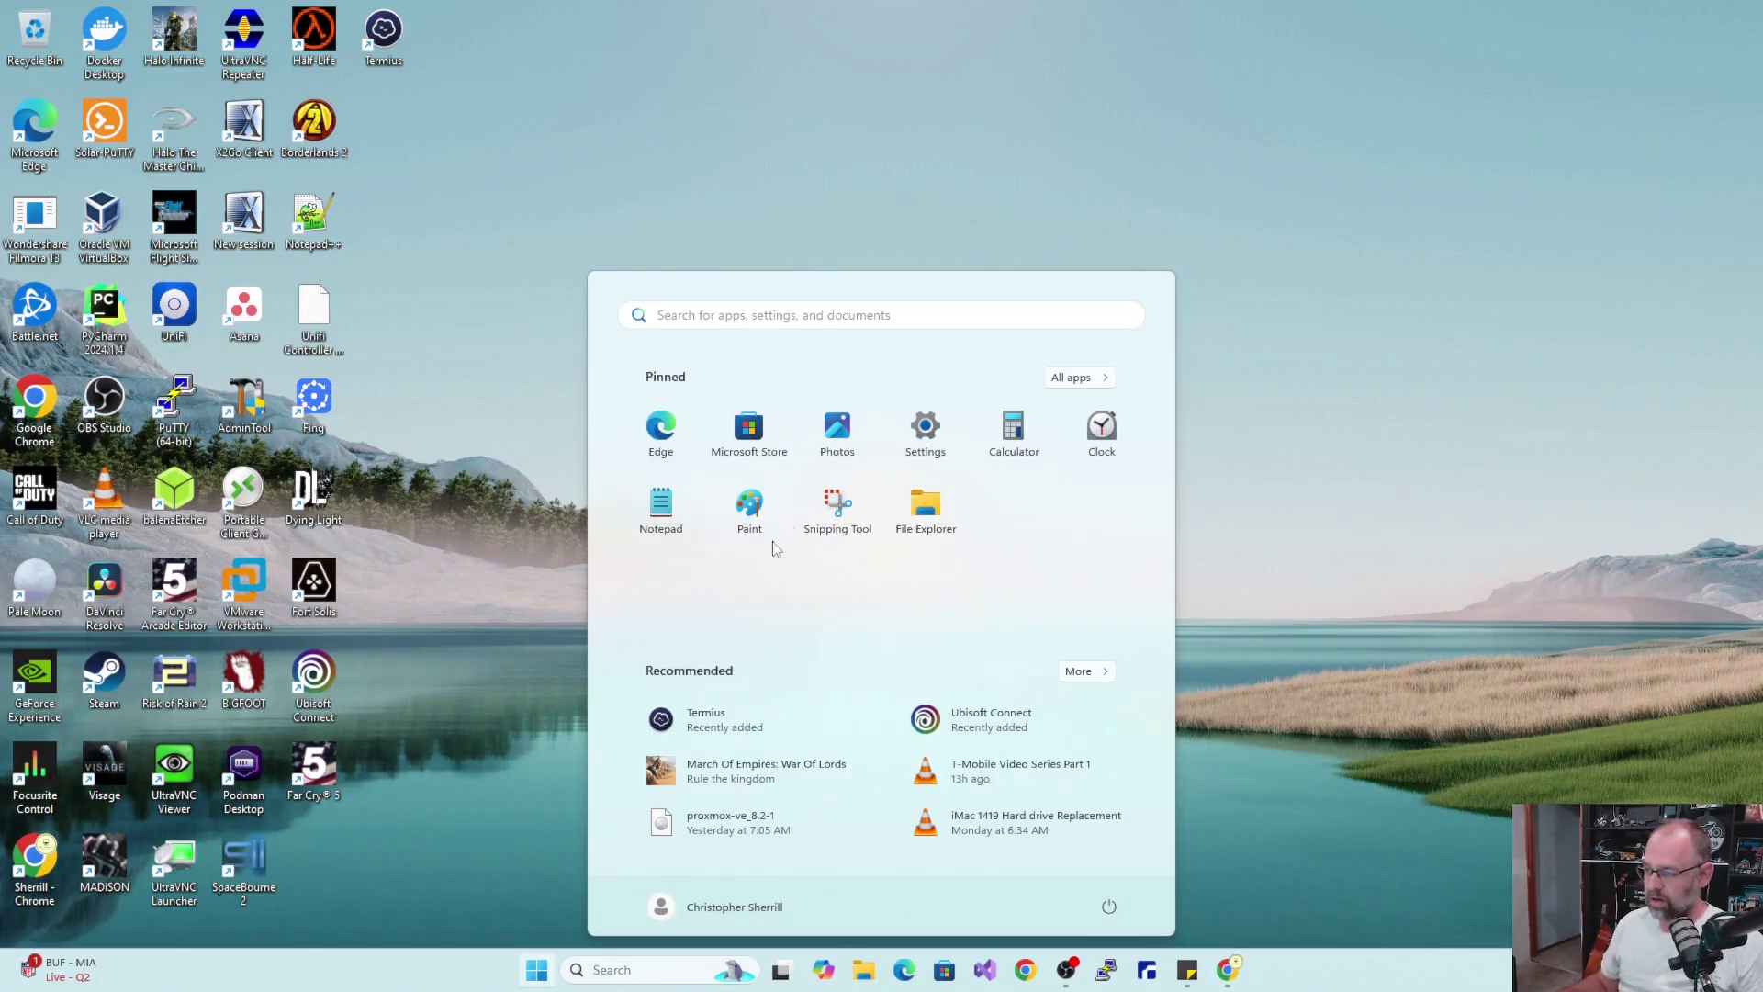
pyautogui.click(878, 318)
pyautogui.write('th')
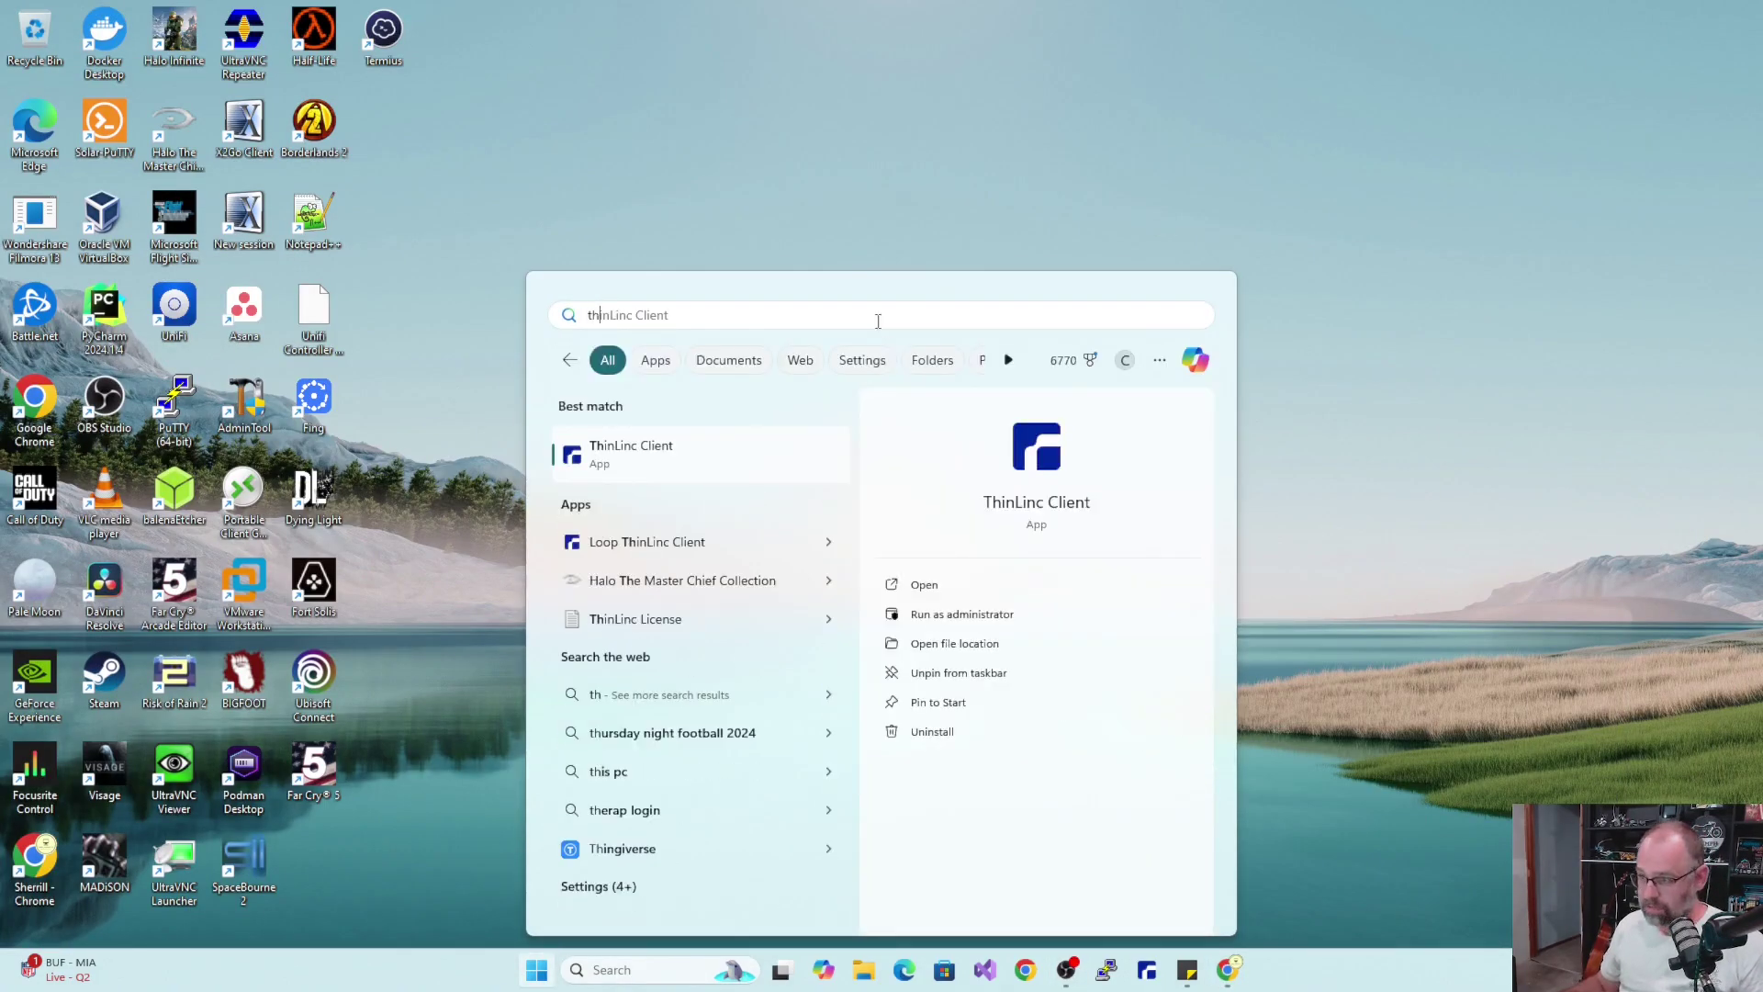
pyautogui.click(666, 450)
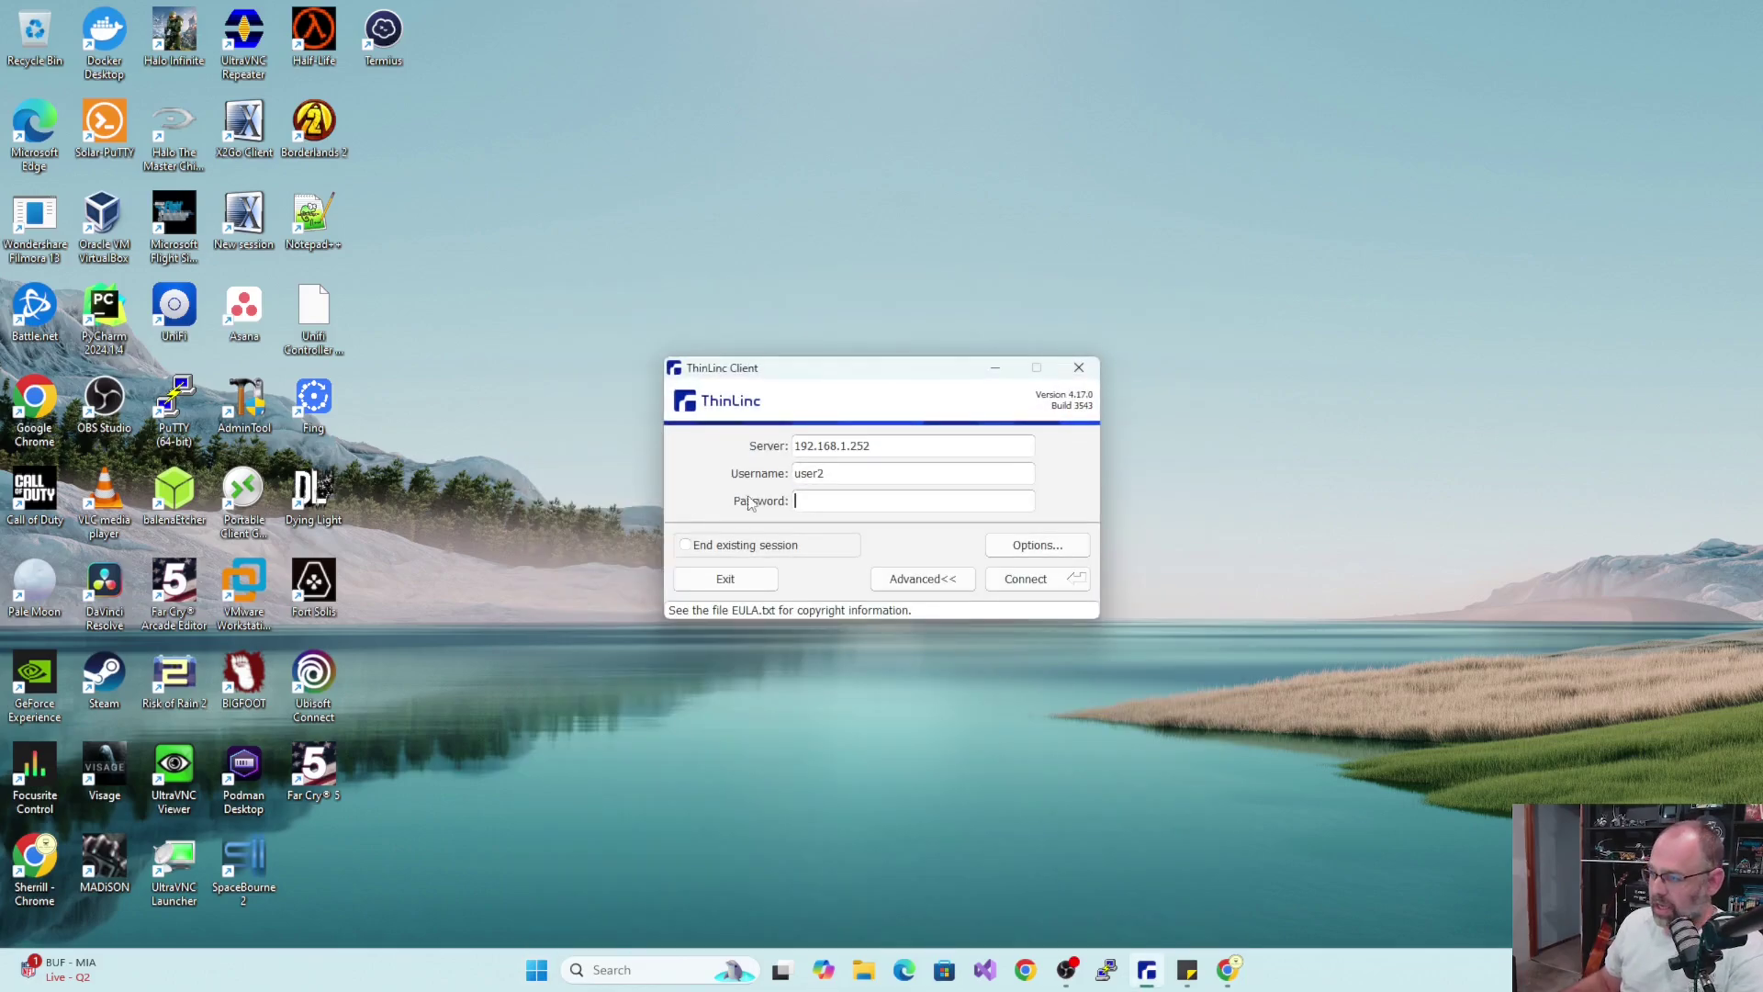
# Enter the password and connect to the server at 192.168.1.252
pyautogui.moveTo(874, 446); pyautogui.dragTo(791, 475)
pyautogui.click(828, 473)
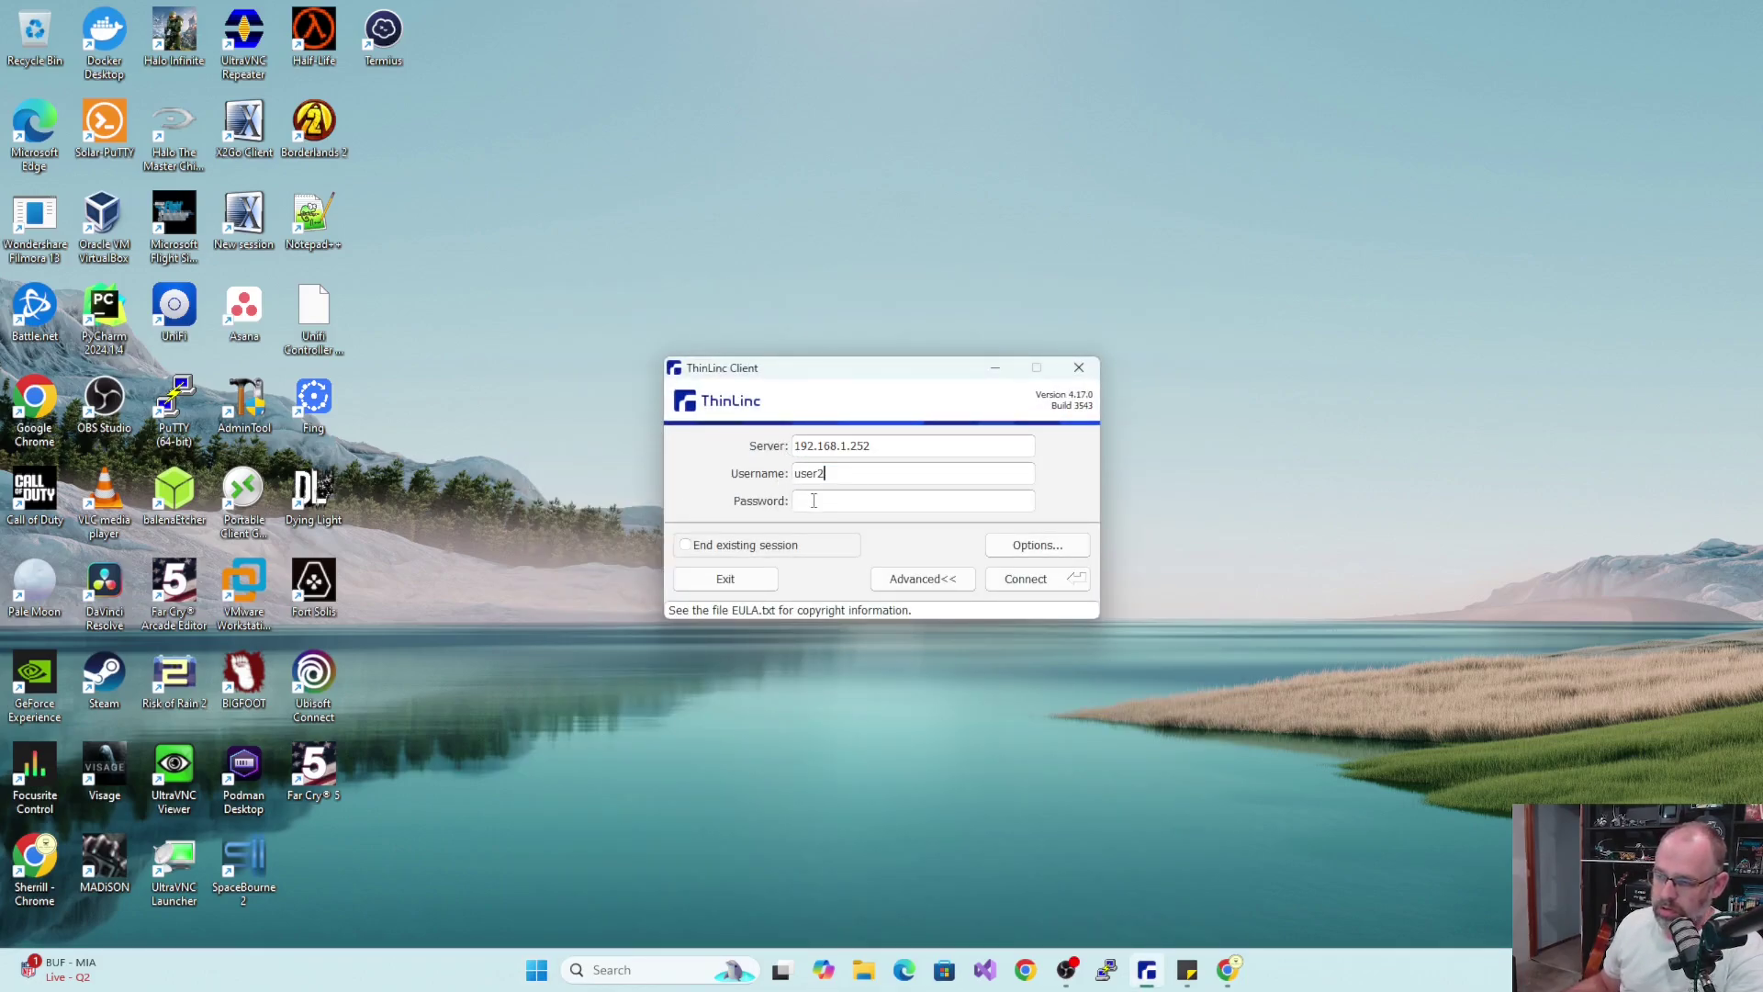
pyautogui.write('********')
pyautogui.press('Return')
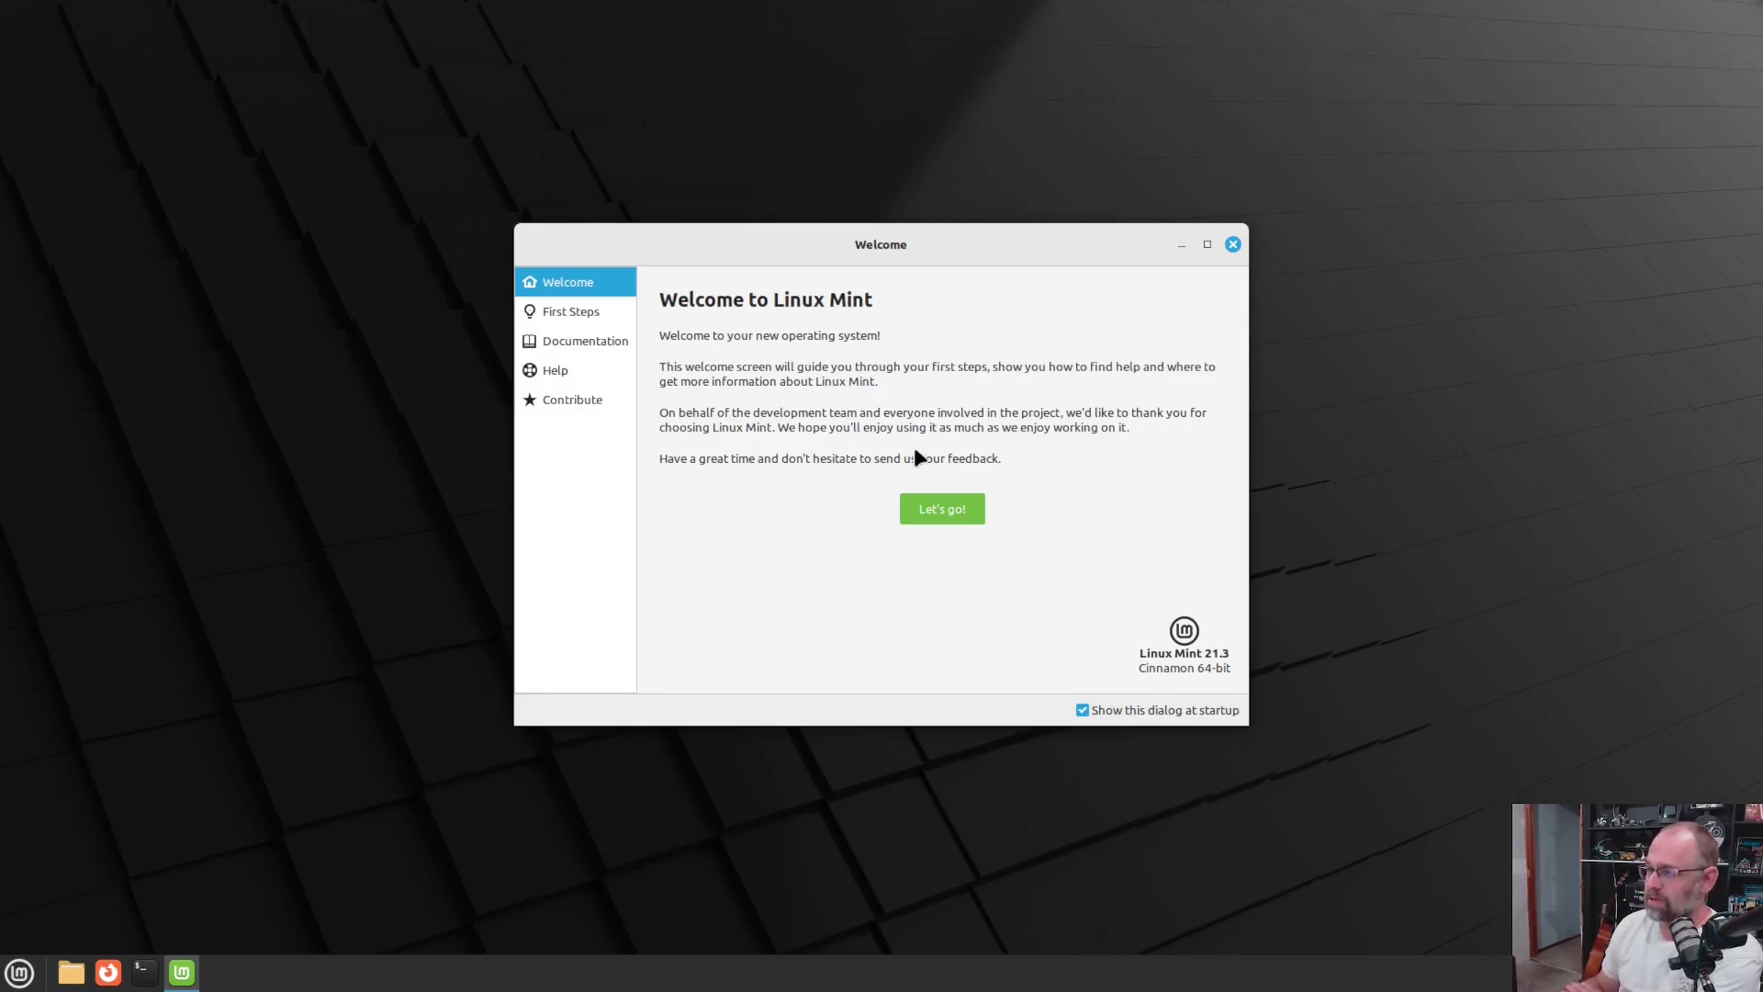
# Dismiss the Mint Welcome screen, then run 'sudo apt update' in a terminal with the password
pyautogui.click(946, 510)
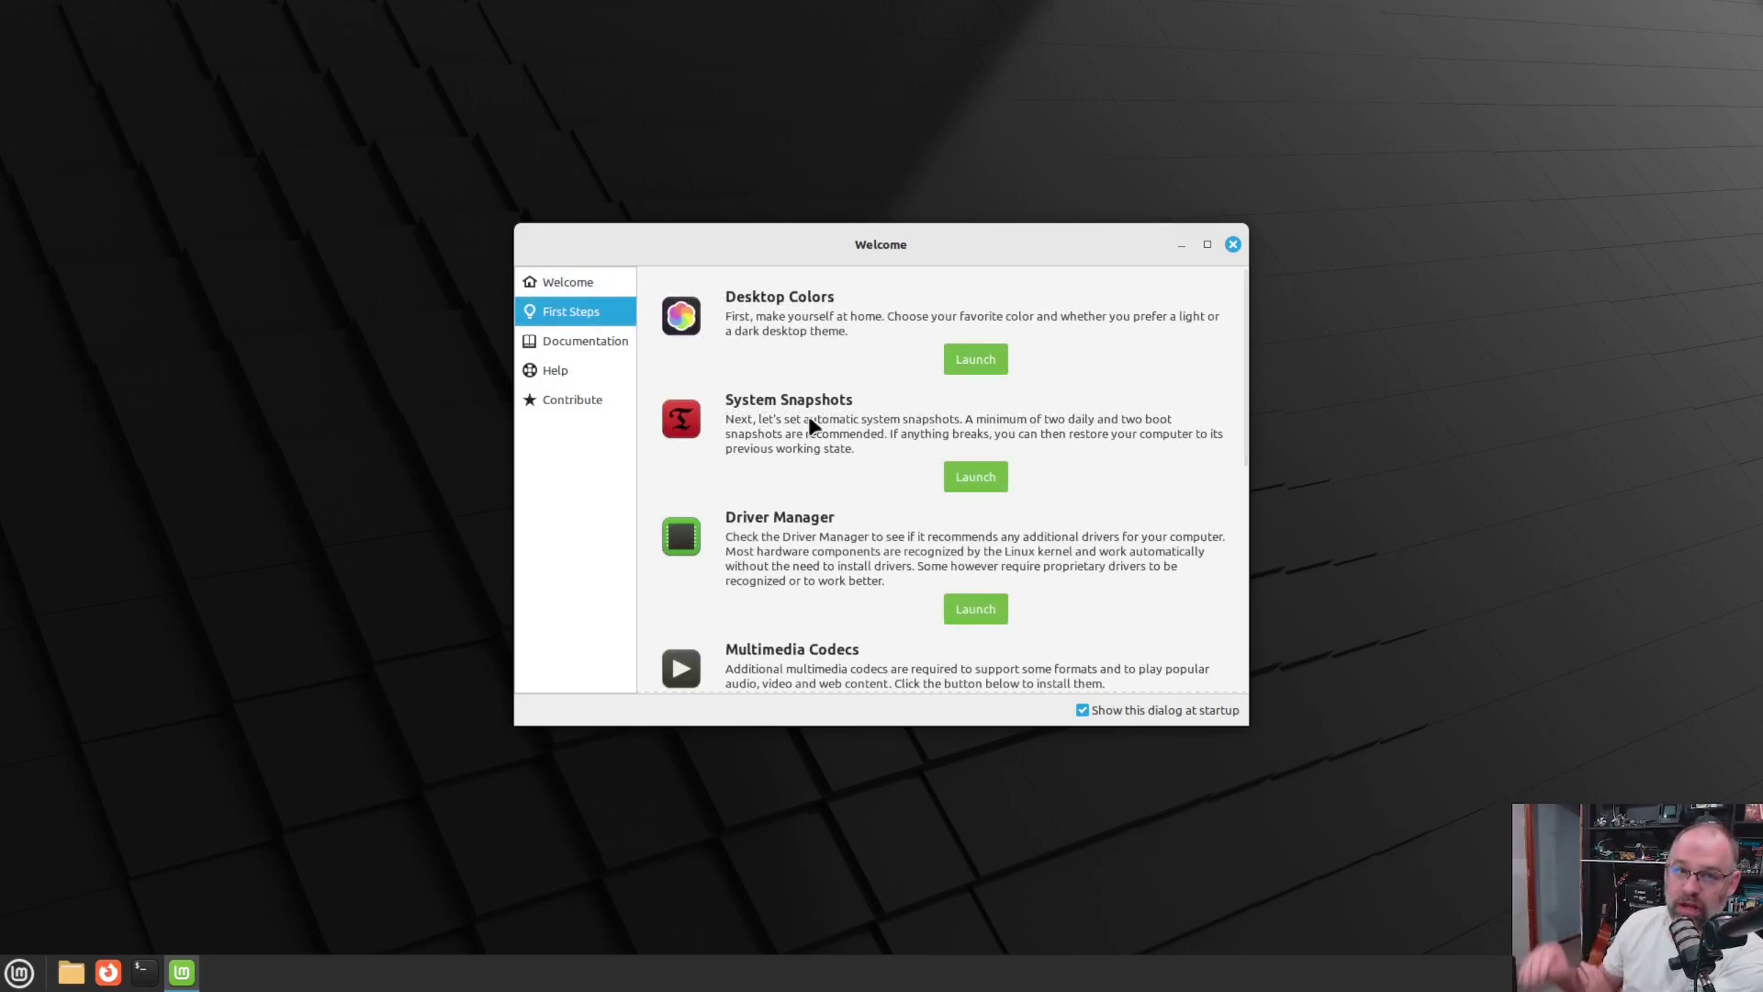
pyautogui.click(1233, 244)
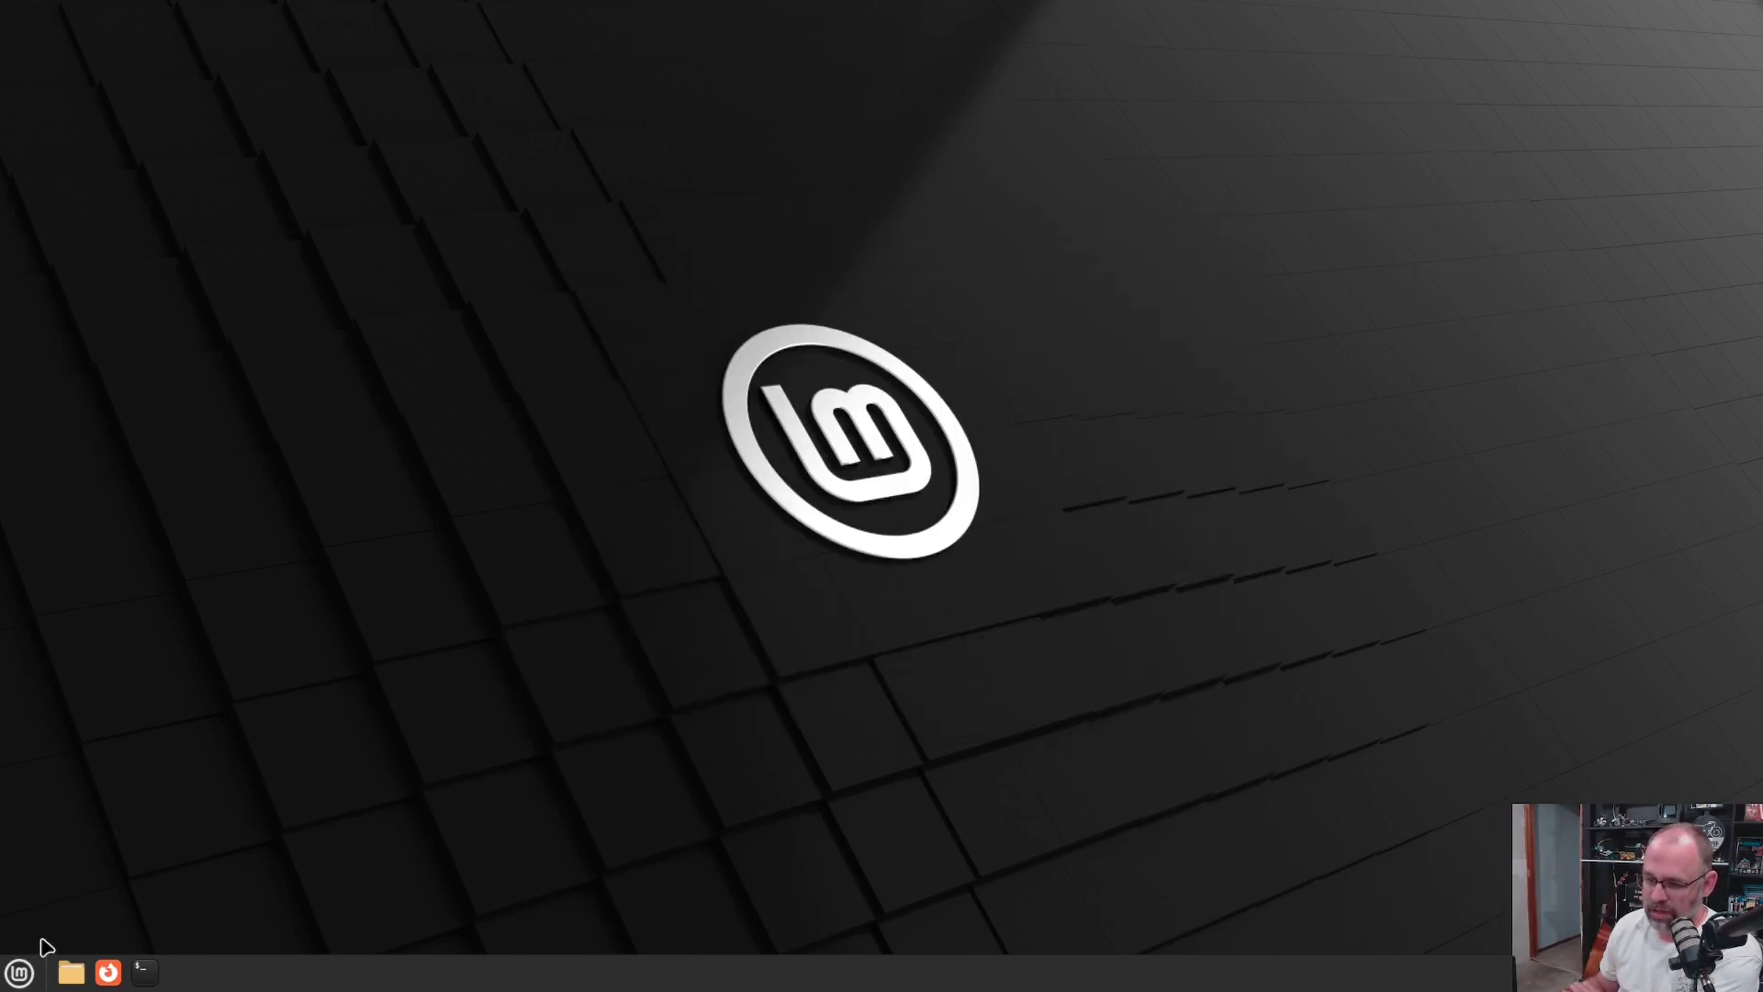
pyautogui.hotkey('ctrl', 'alt', 't')
pyautogui.write('sudo aptupdteq')
pyautogui.press('BackSpace')
pyautogui.press('BackSpace')
pyautogui.press('BackSpace')
pyautogui.press('BackSpace')
pyautogui.press('BackSpace')
pyautogui.press('BackSpace')
pyautogui.write('update')
pyautogui.press('Return')
pyautogui.write('*********')
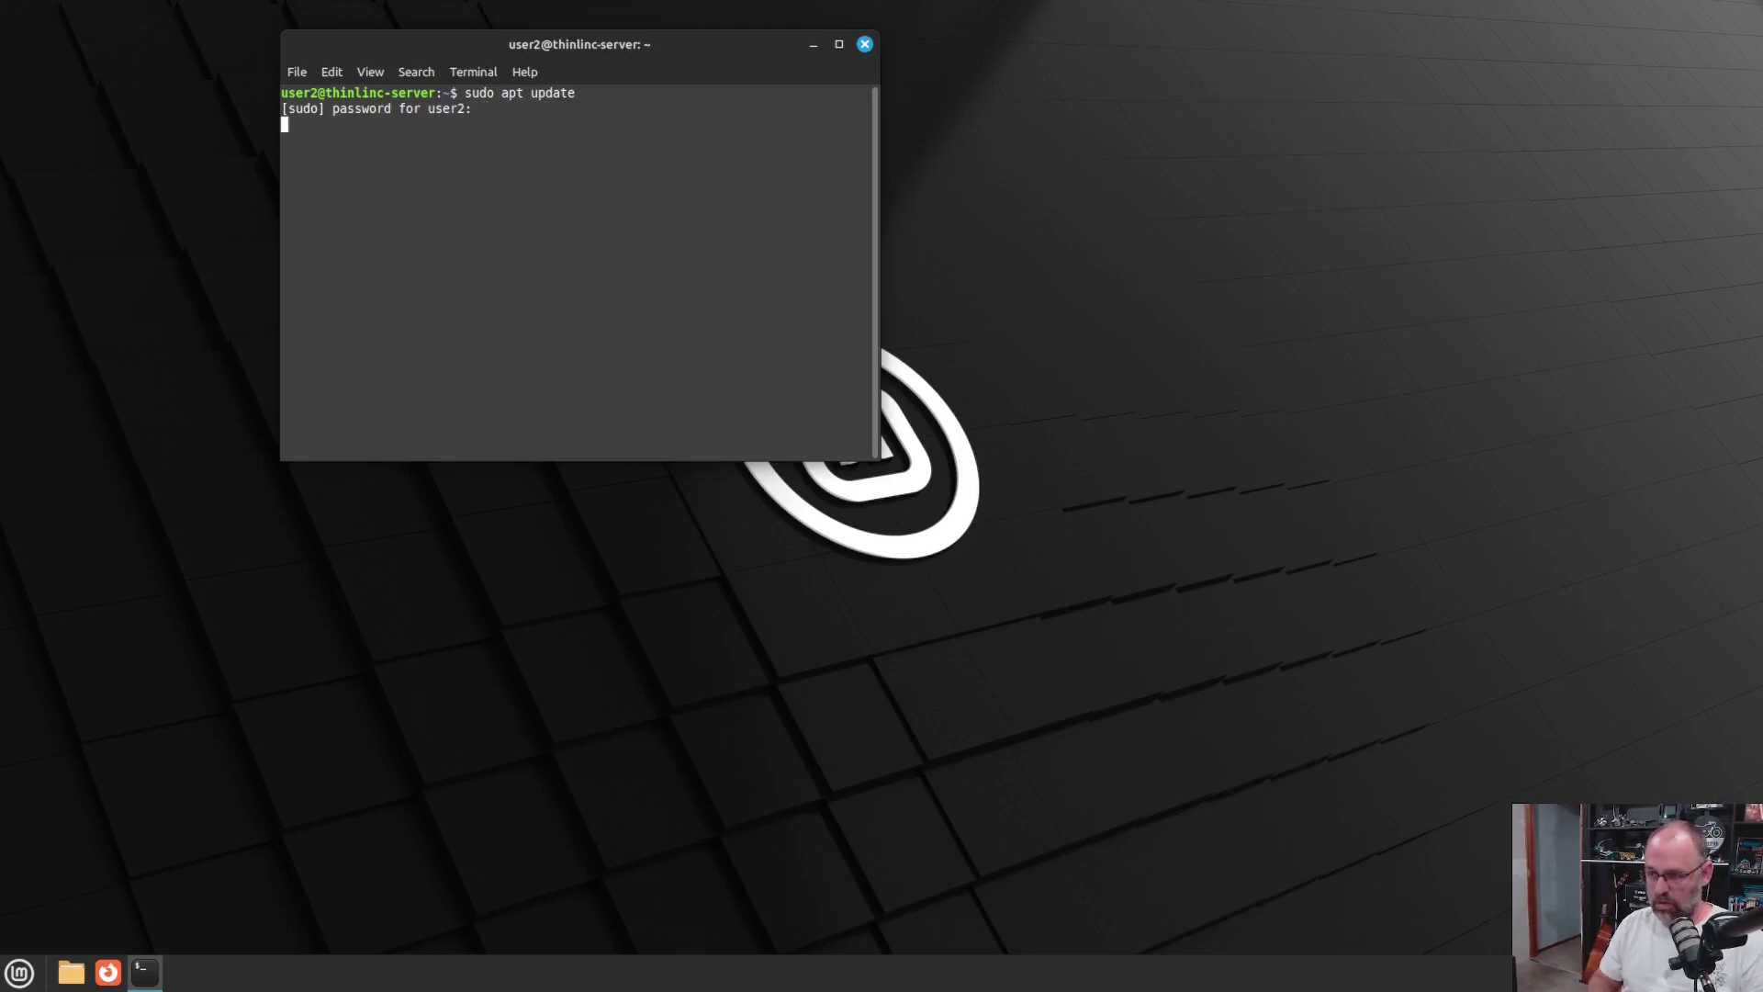
pyautogui.press('Return')
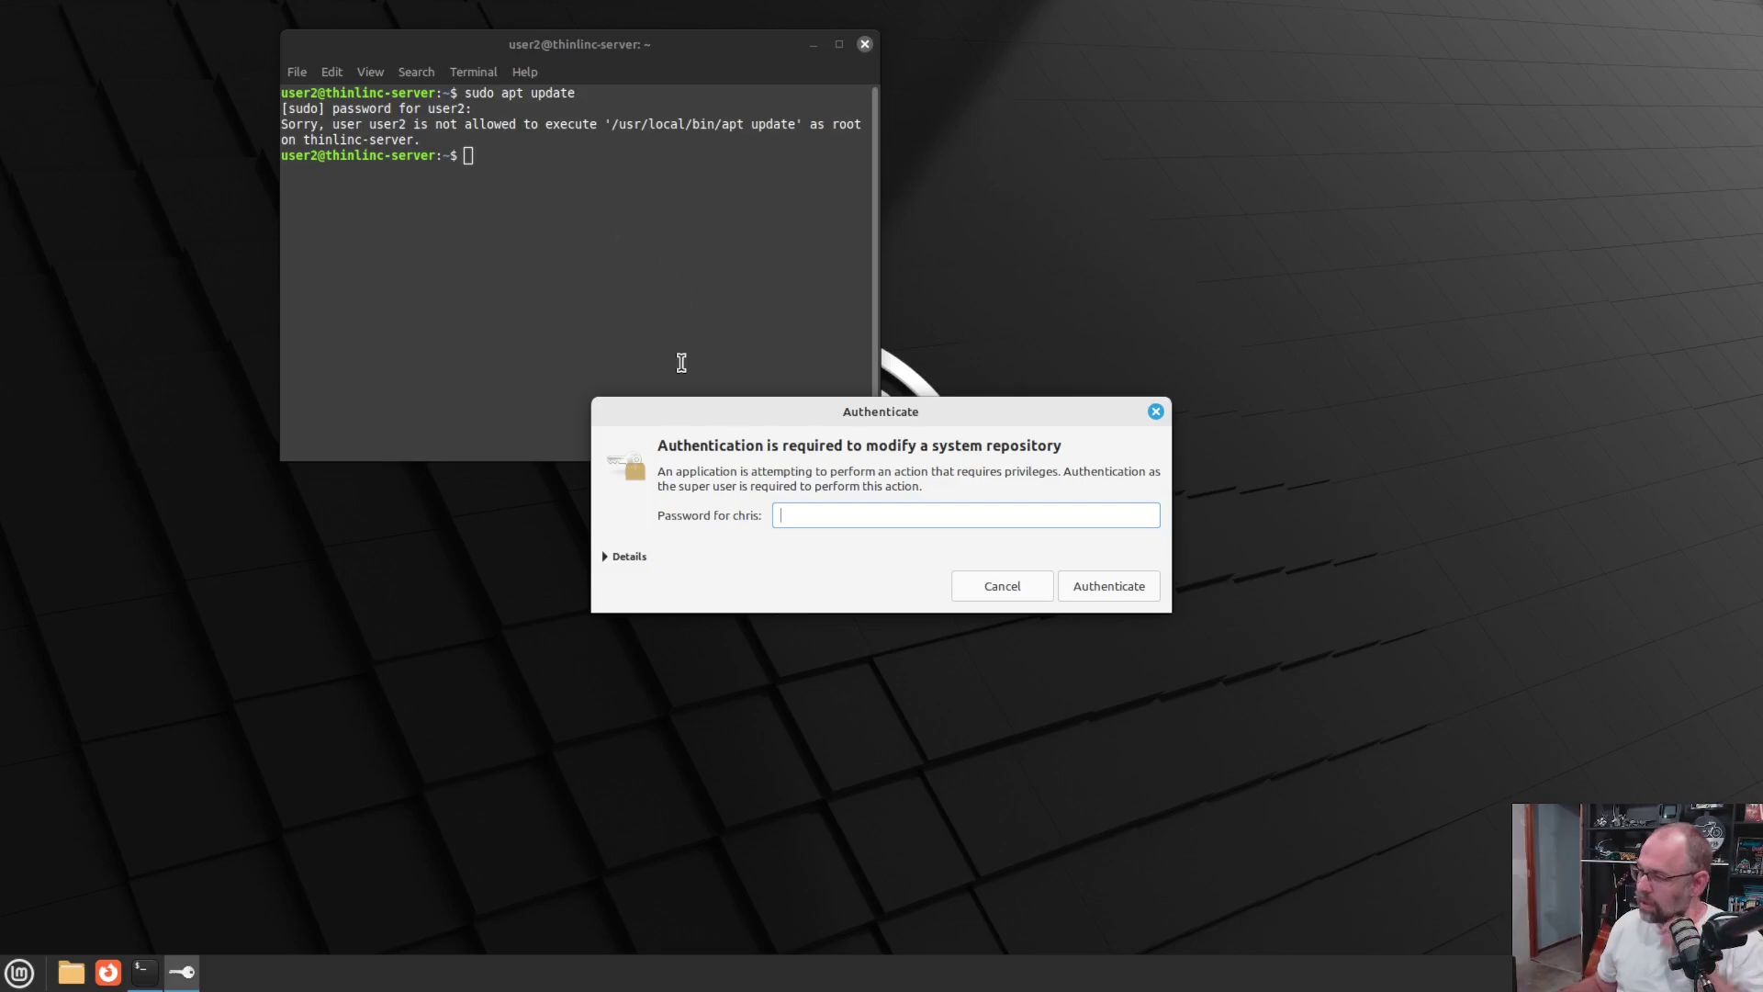
# Dismiss the authentication prompt and launch Krita from the Graphics menu category
pyautogui.write('**')
pyautogui.press('super+d')
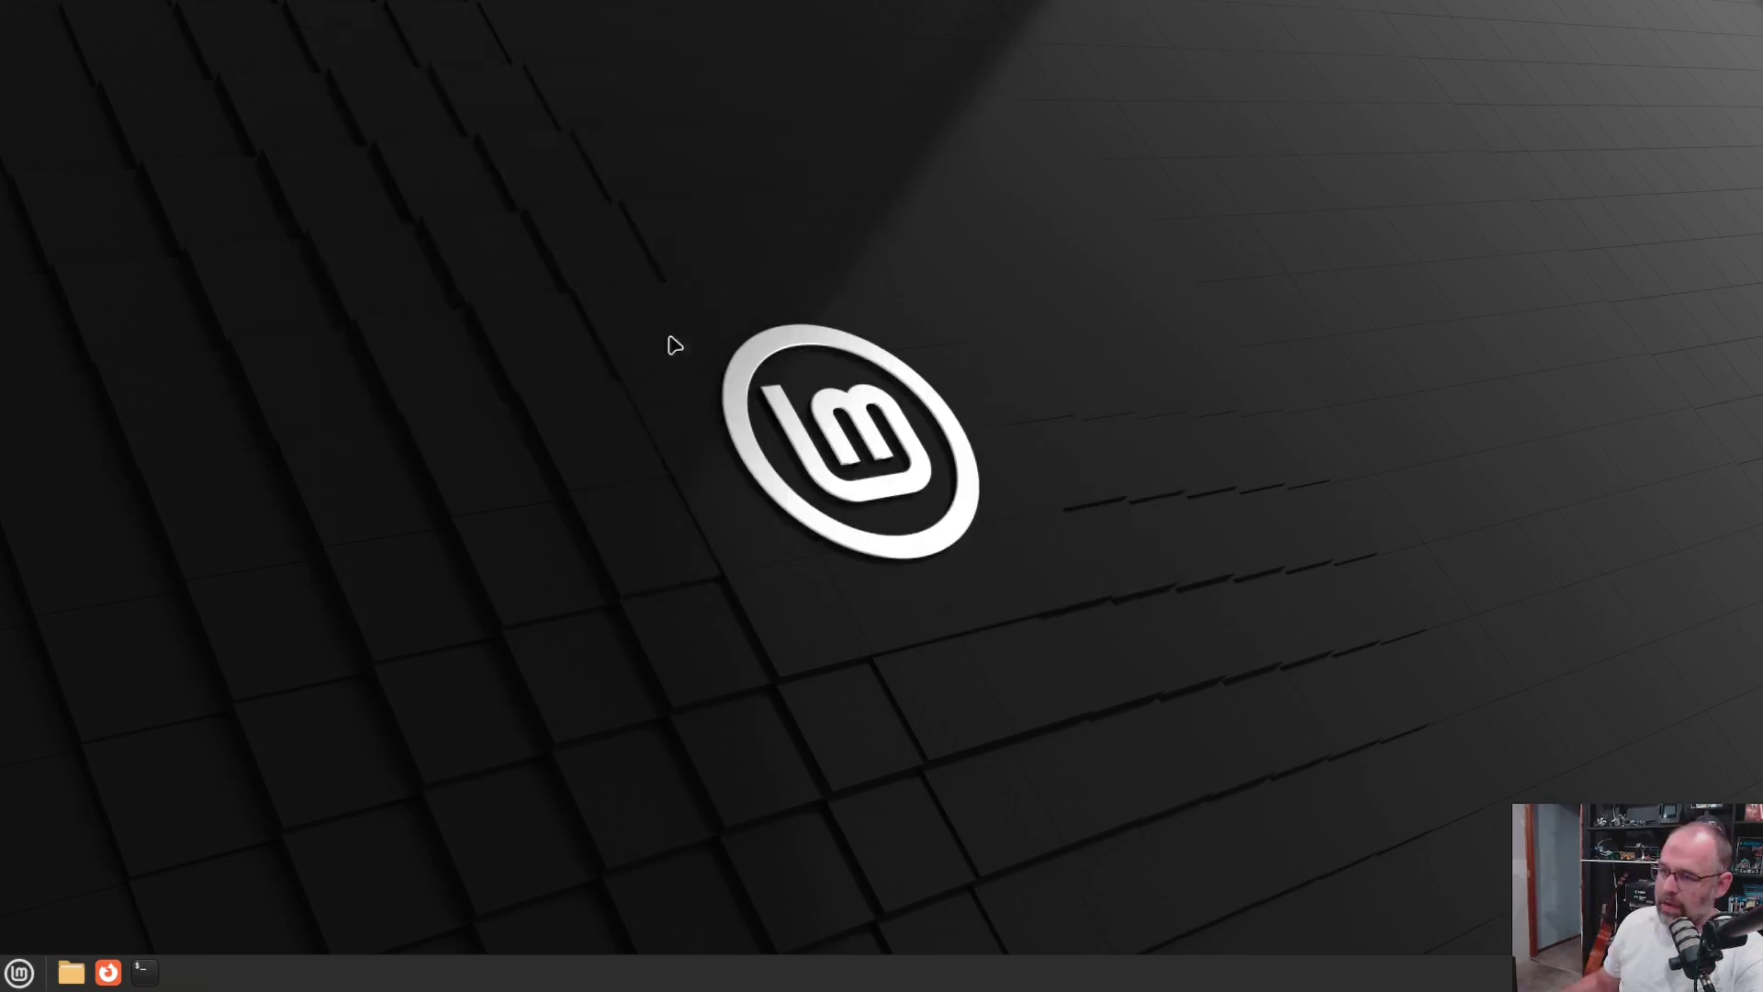
pyautogui.click(20, 972)
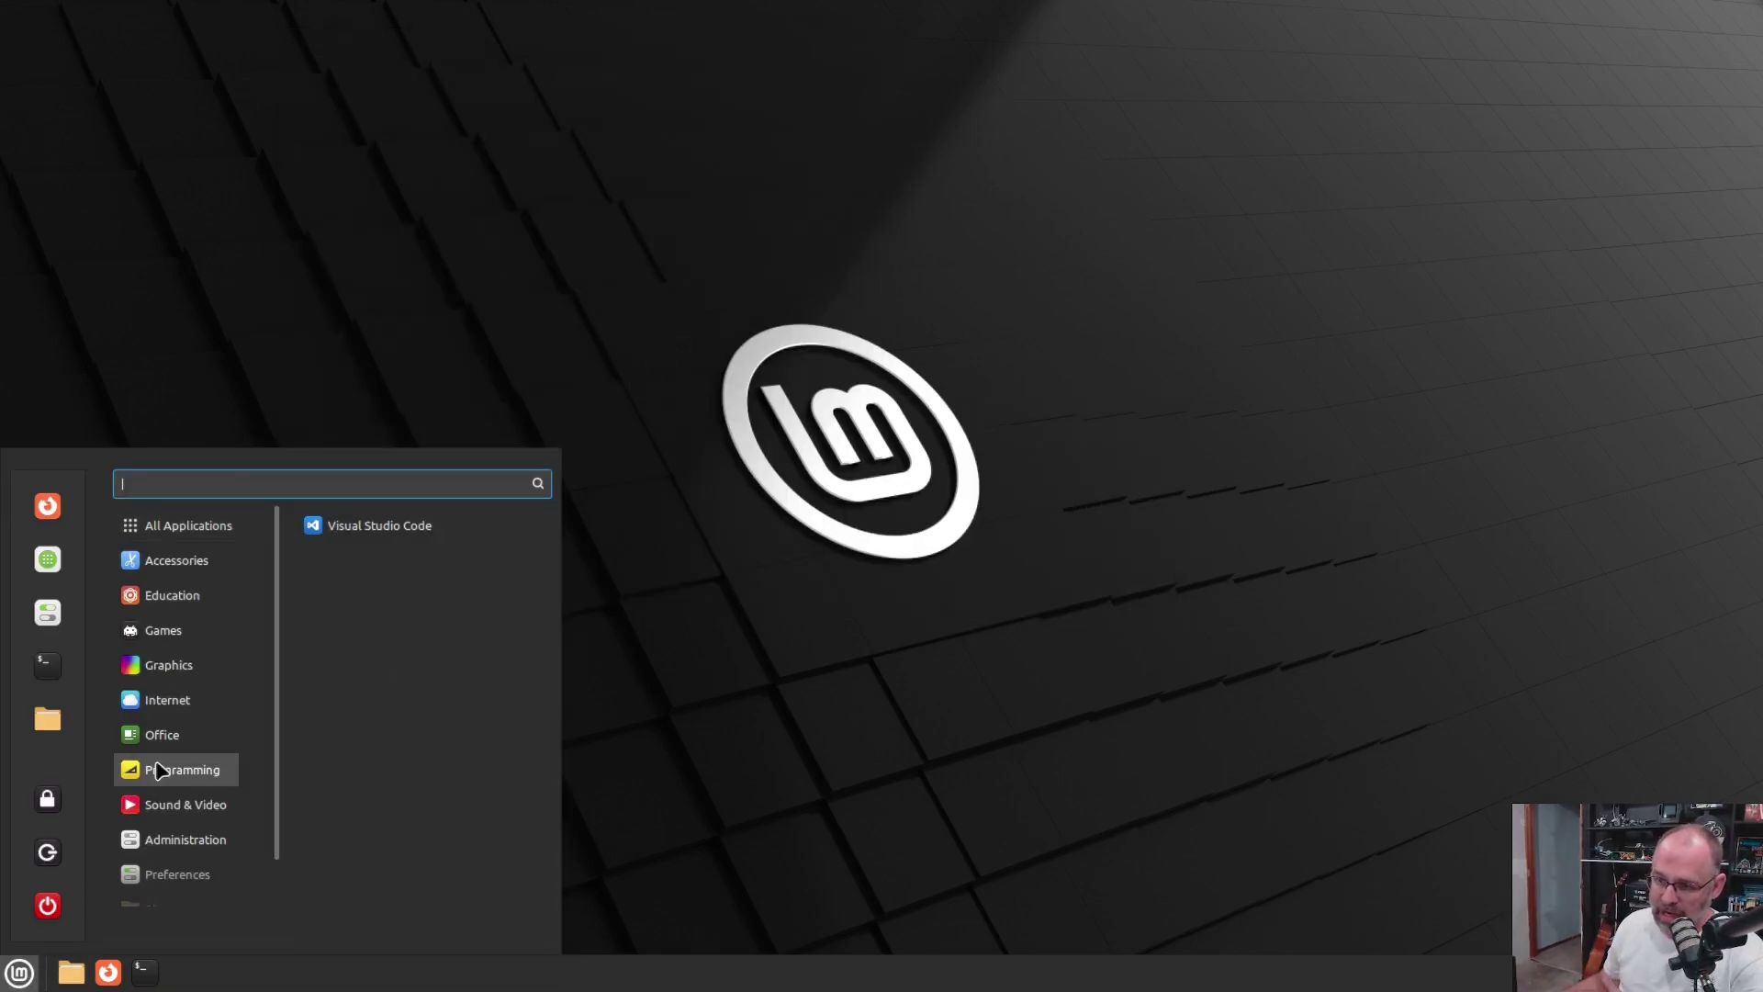
pyautogui.moveTo(176, 595)
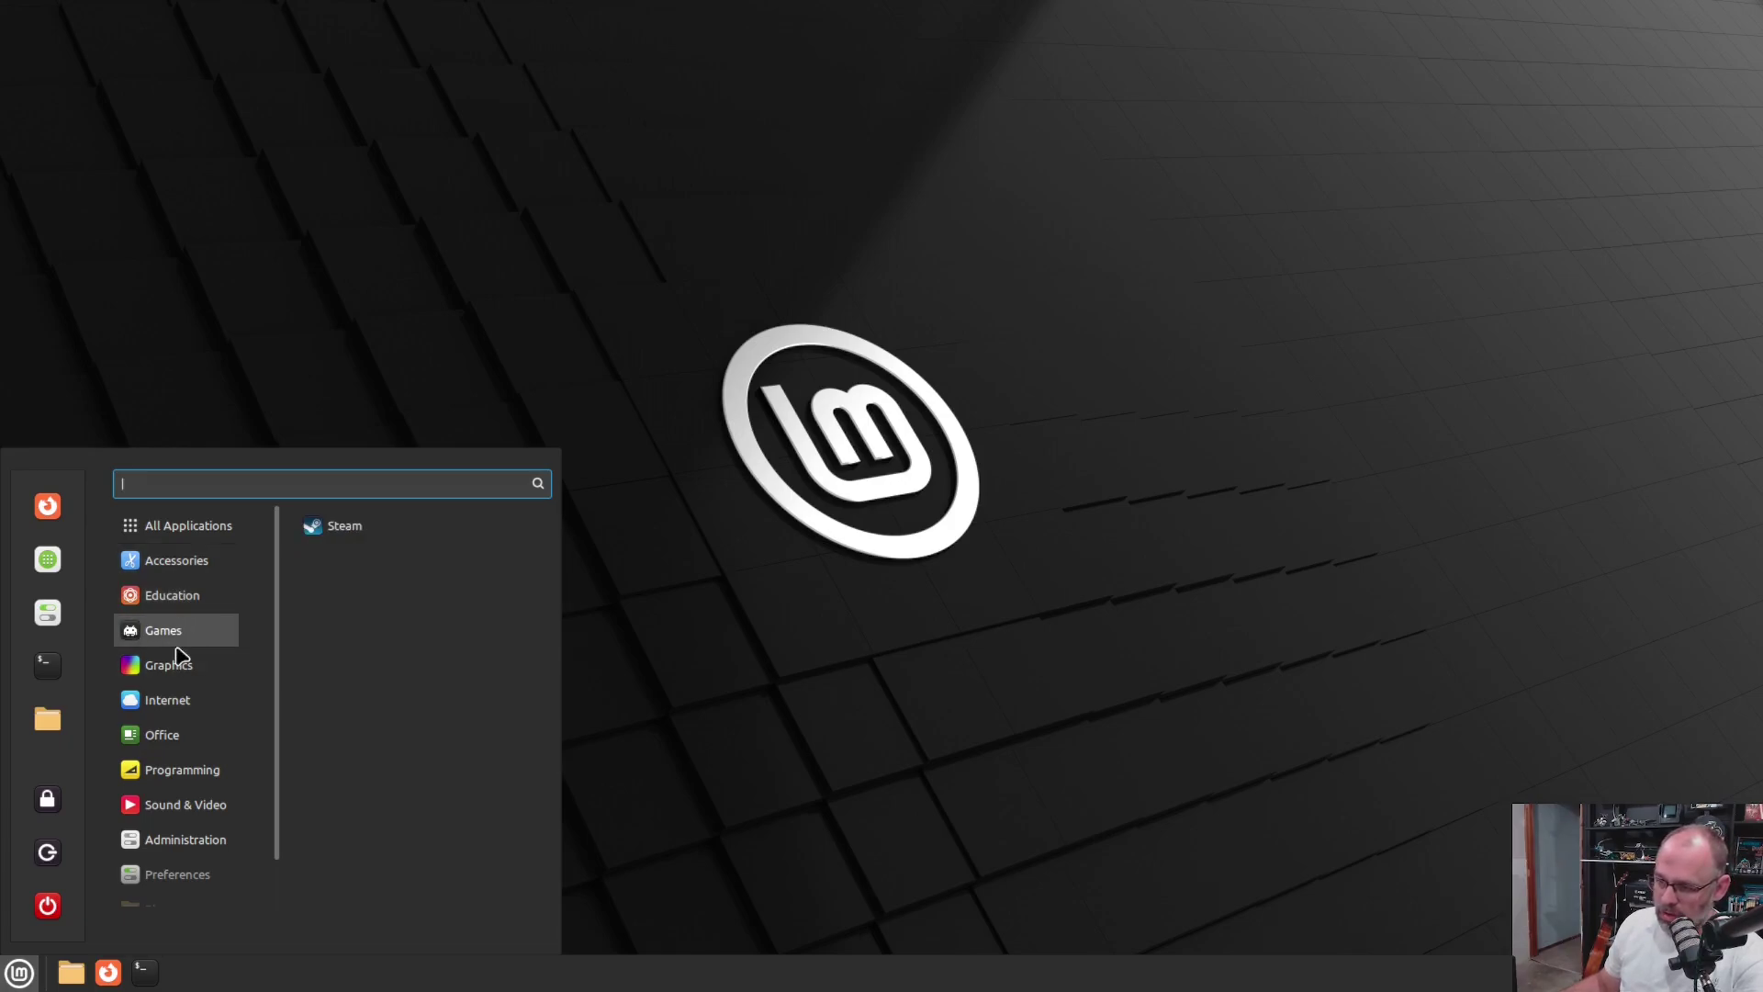
pyautogui.moveTo(180, 675)
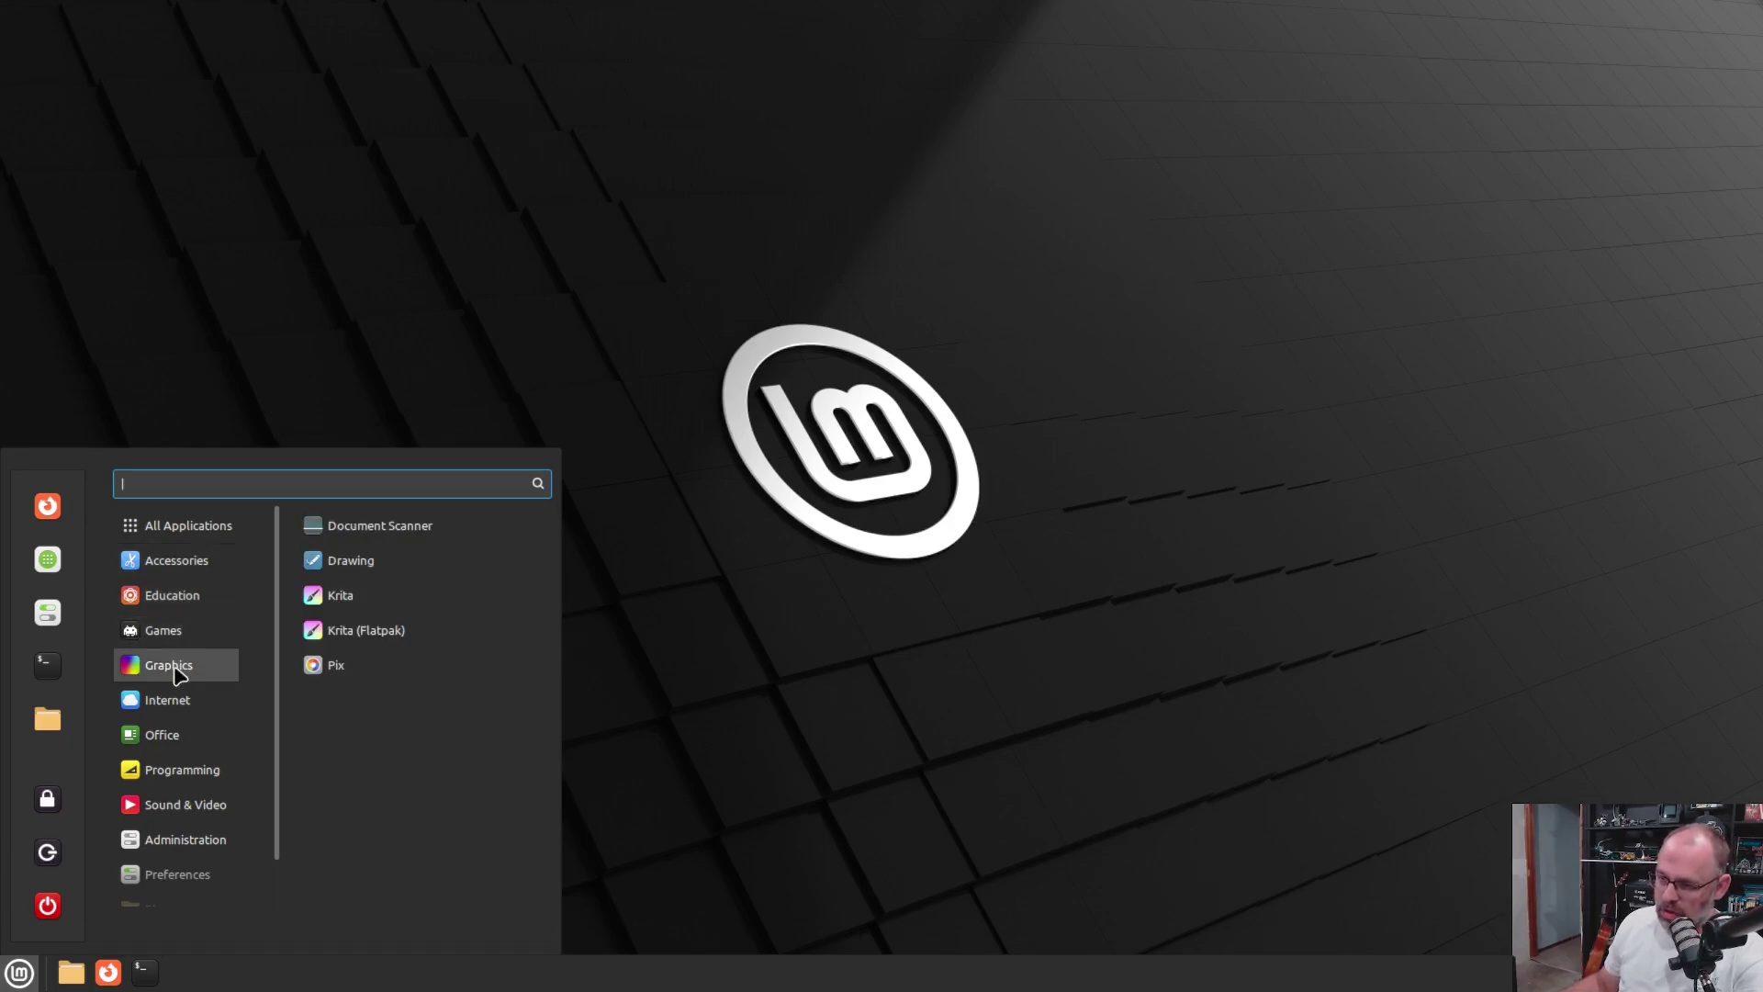
pyautogui.click(348, 597)
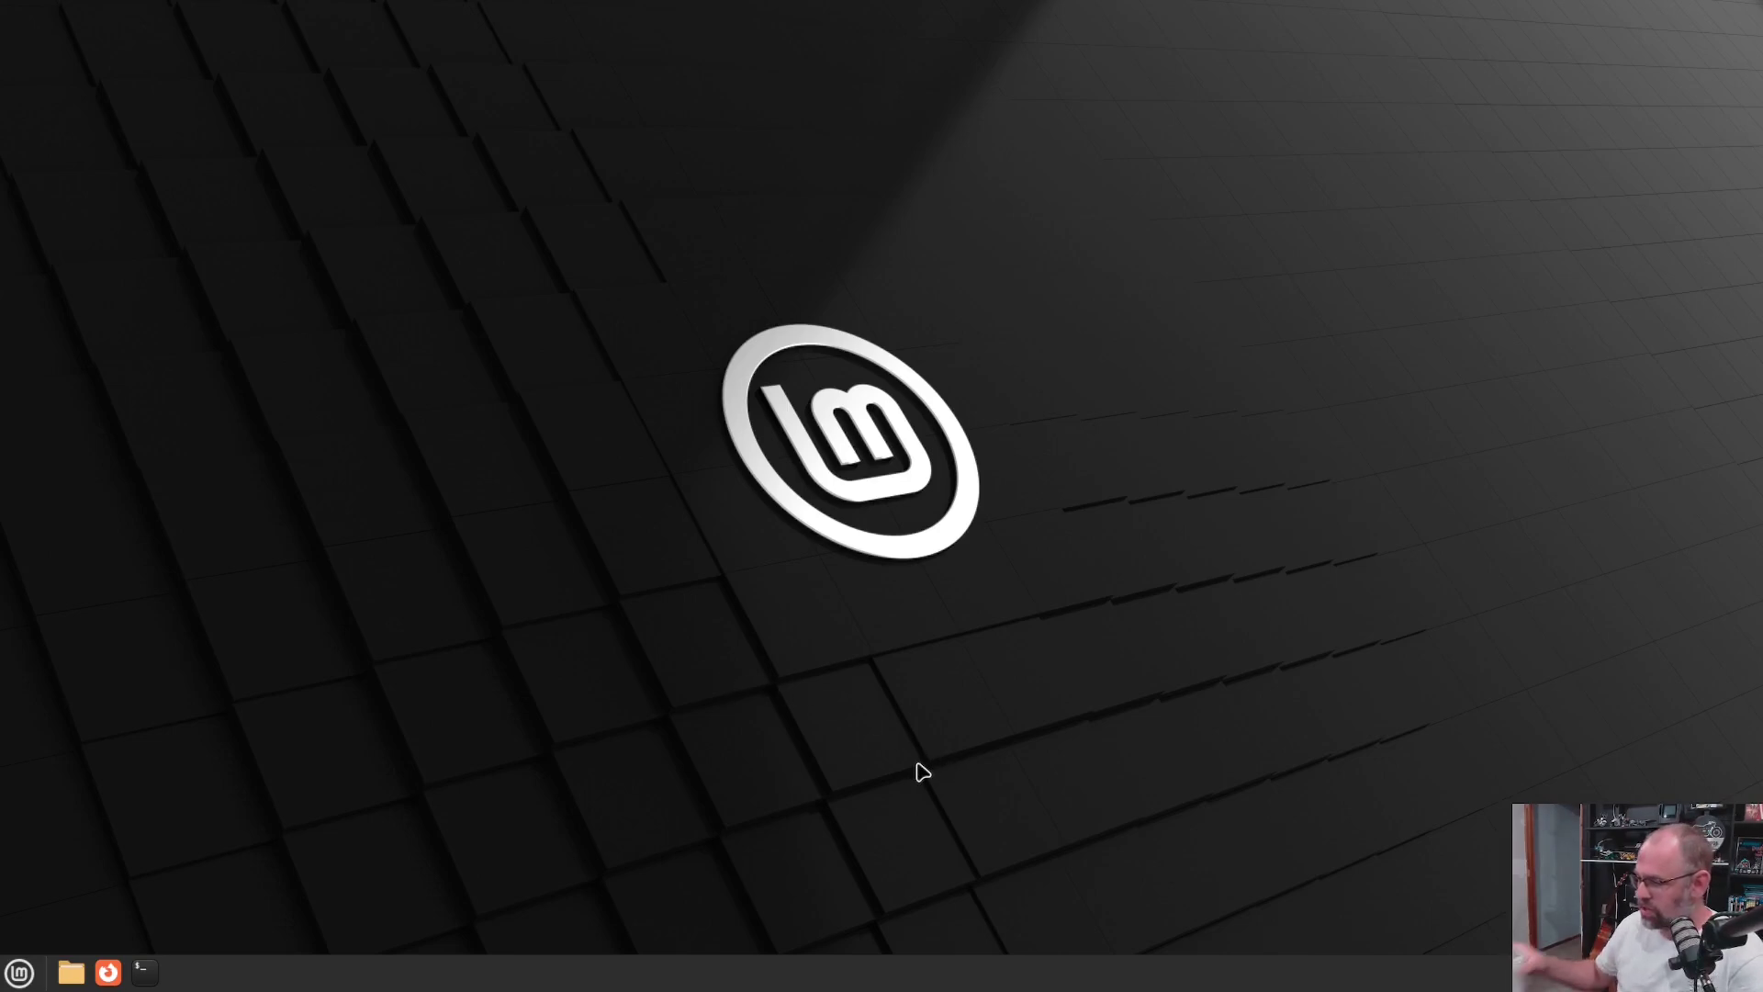
# Force-quit Krita and set the Vera collection's Retro image as the desktop wallpaper
pyautogui.click(815, 485)
pyautogui.rightClick(512, 734)
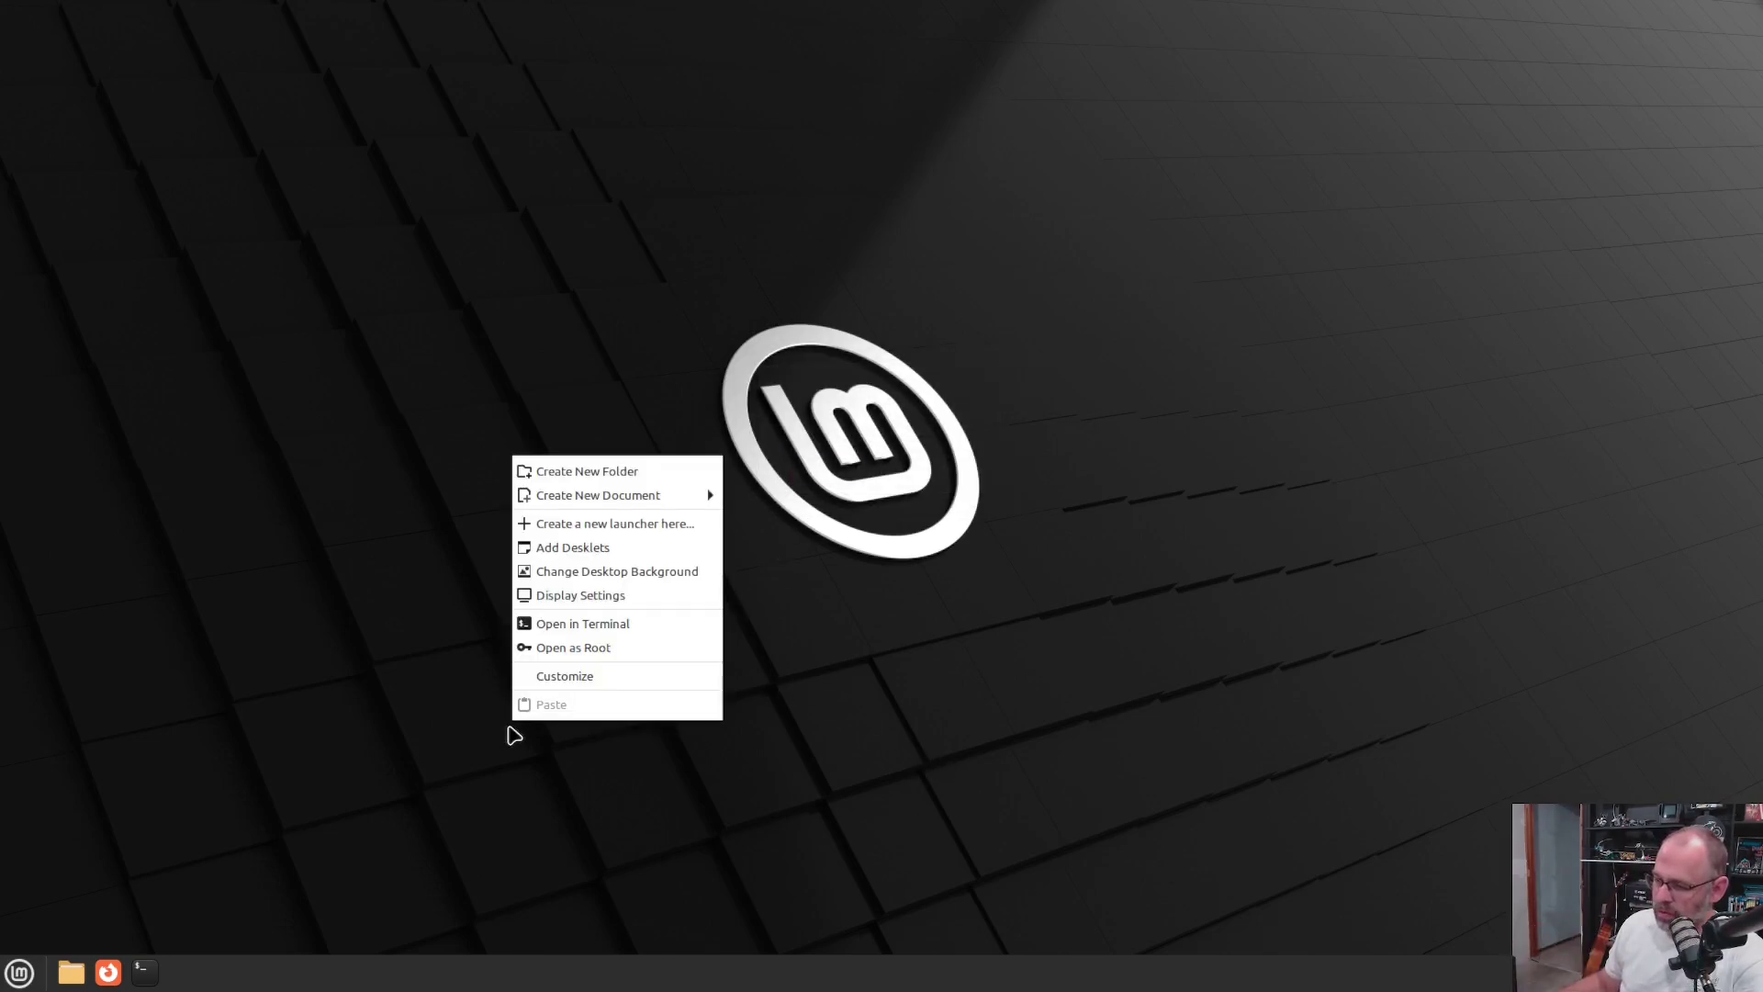
pyautogui.click(774, 605)
pyautogui.click(560, 344)
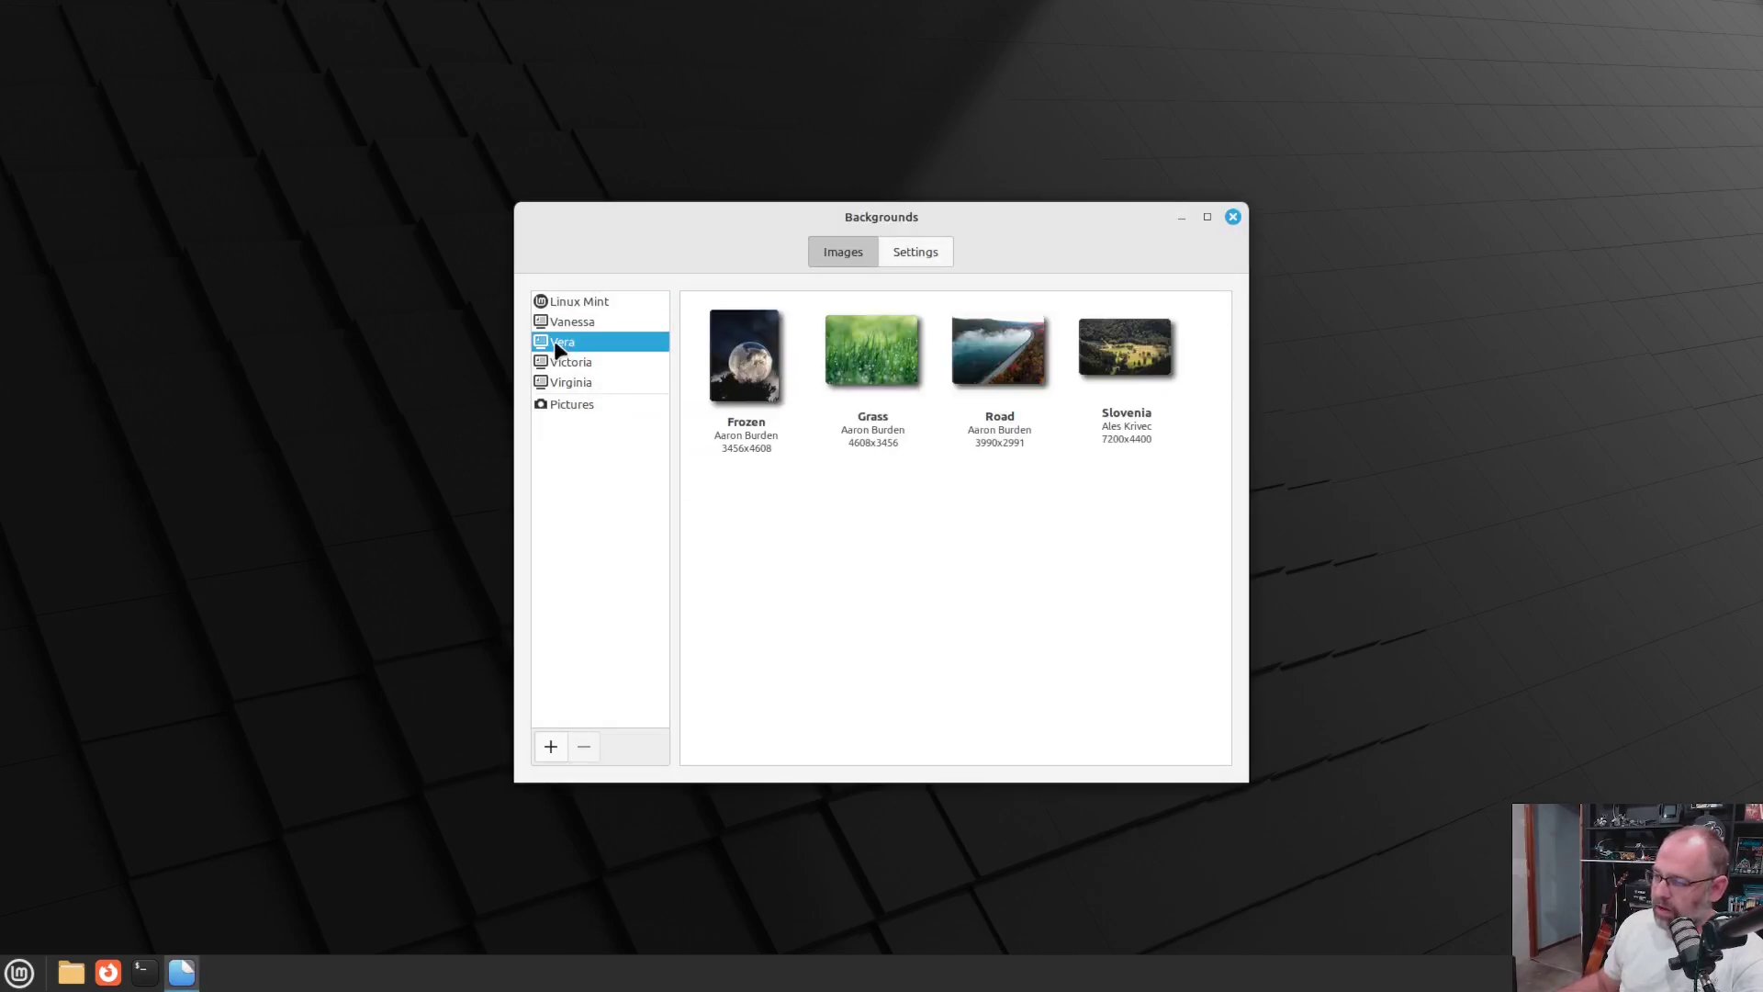
pyautogui.click(564, 364)
pyautogui.click(839, 431)
pyautogui.click(580, 382)
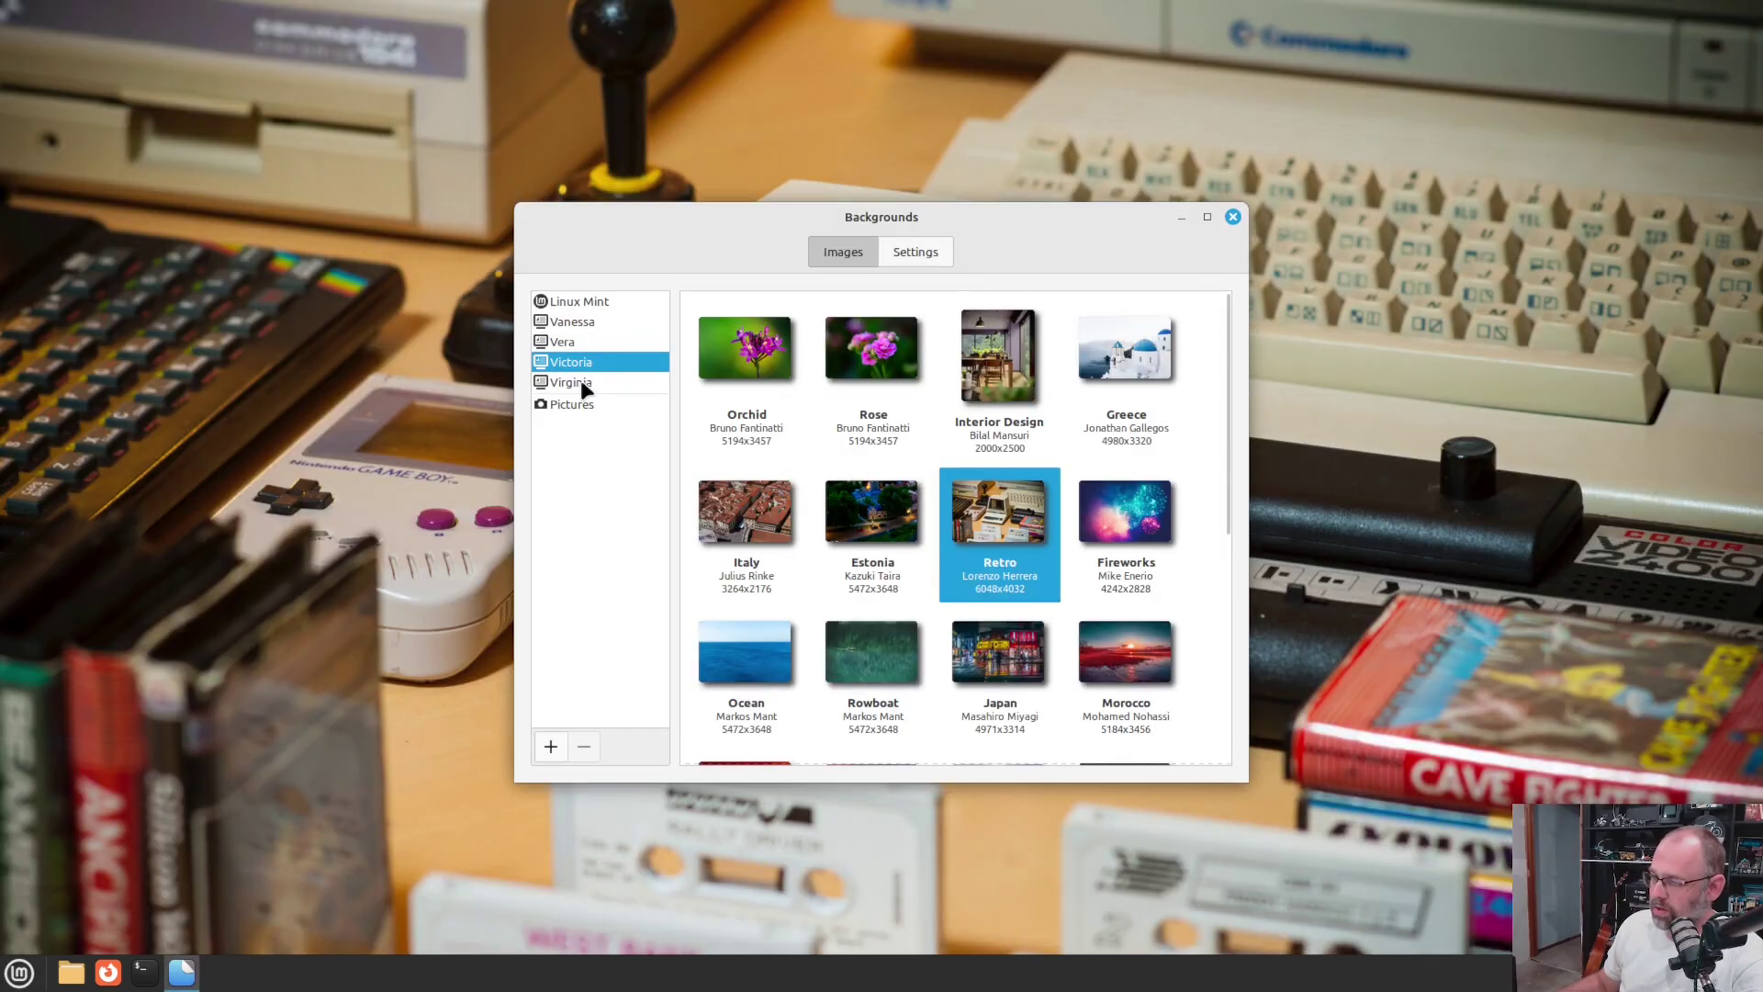
pyautogui.click(562, 341)
pyautogui.click(788, 628)
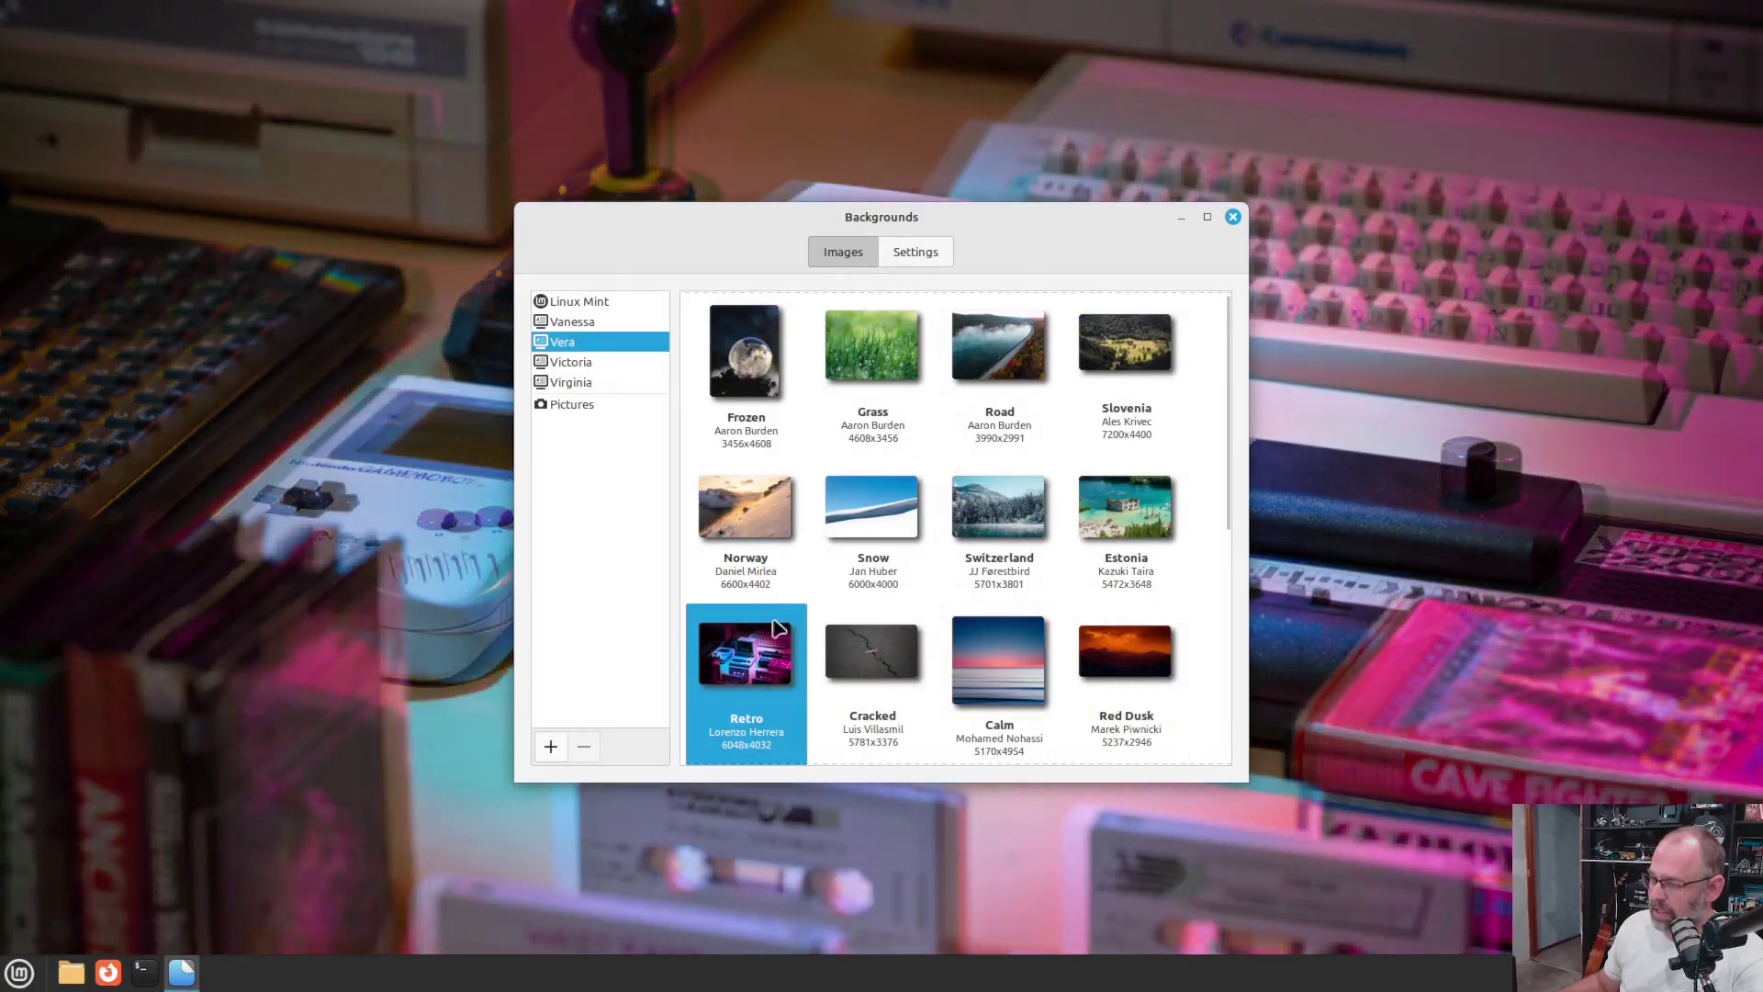
pyautogui.hotkey('alt', 'F4')
pyautogui.click(19, 972)
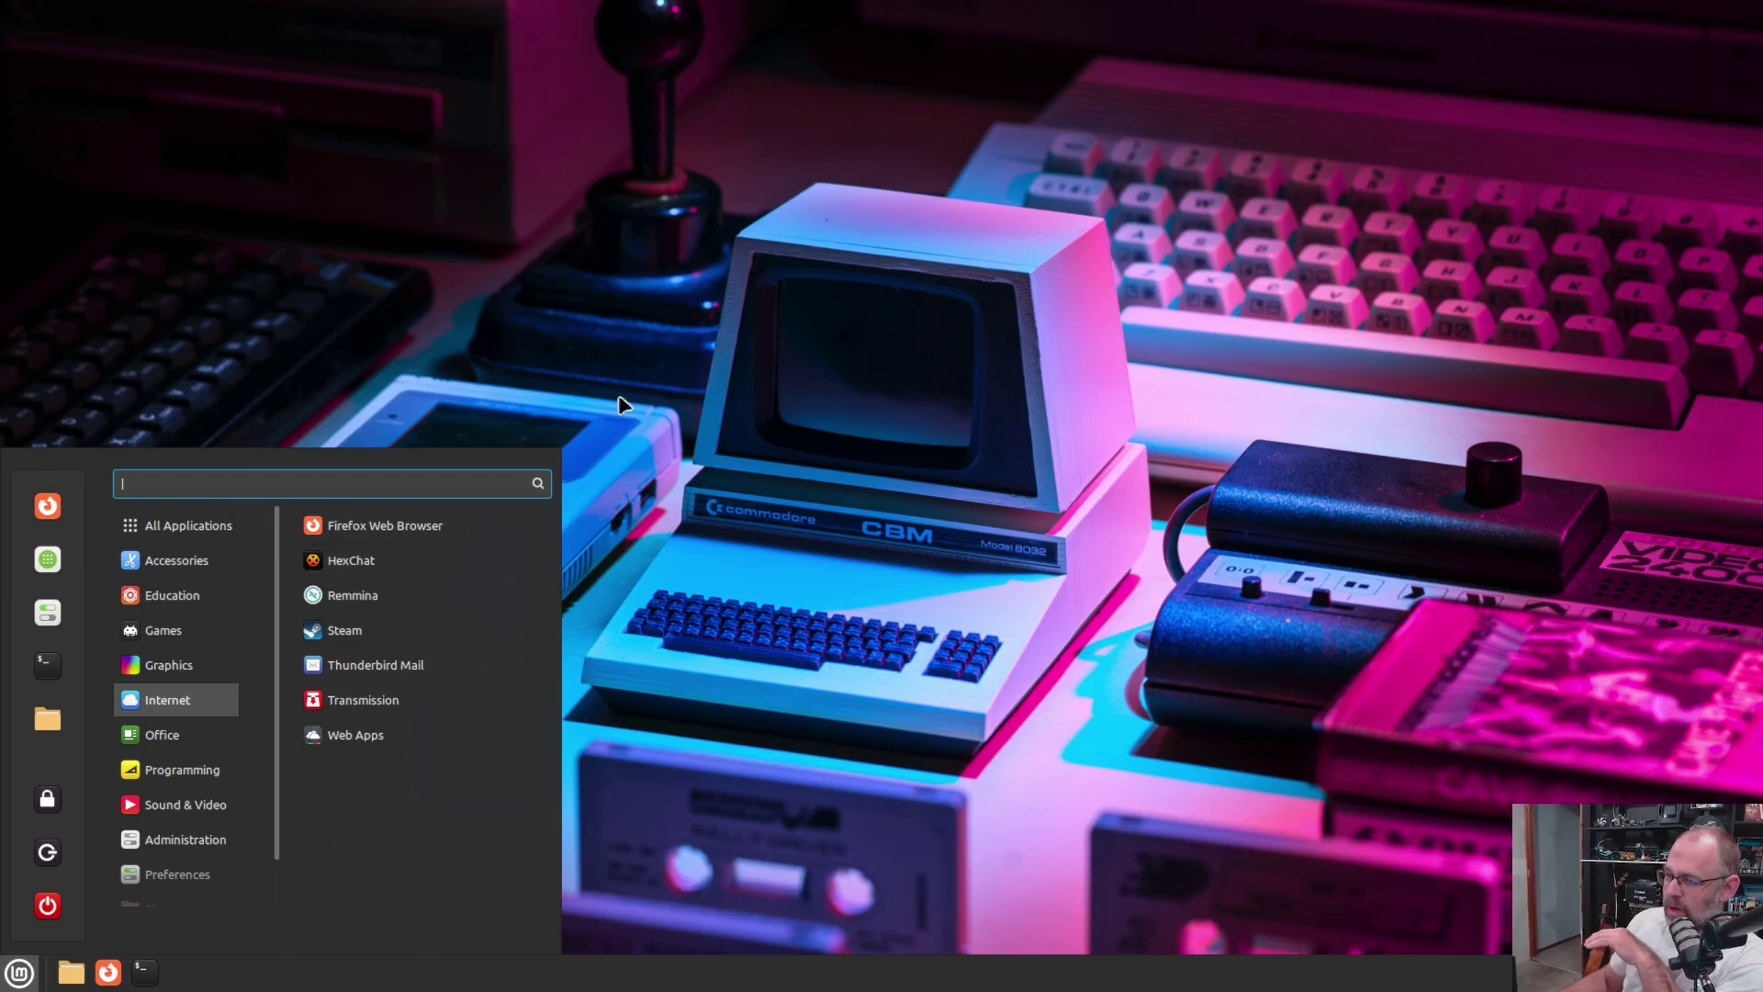
# Open and close the Mint applications menu repeatedly, browsing categories like Graphics and Office
pyautogui.click(621, 393)
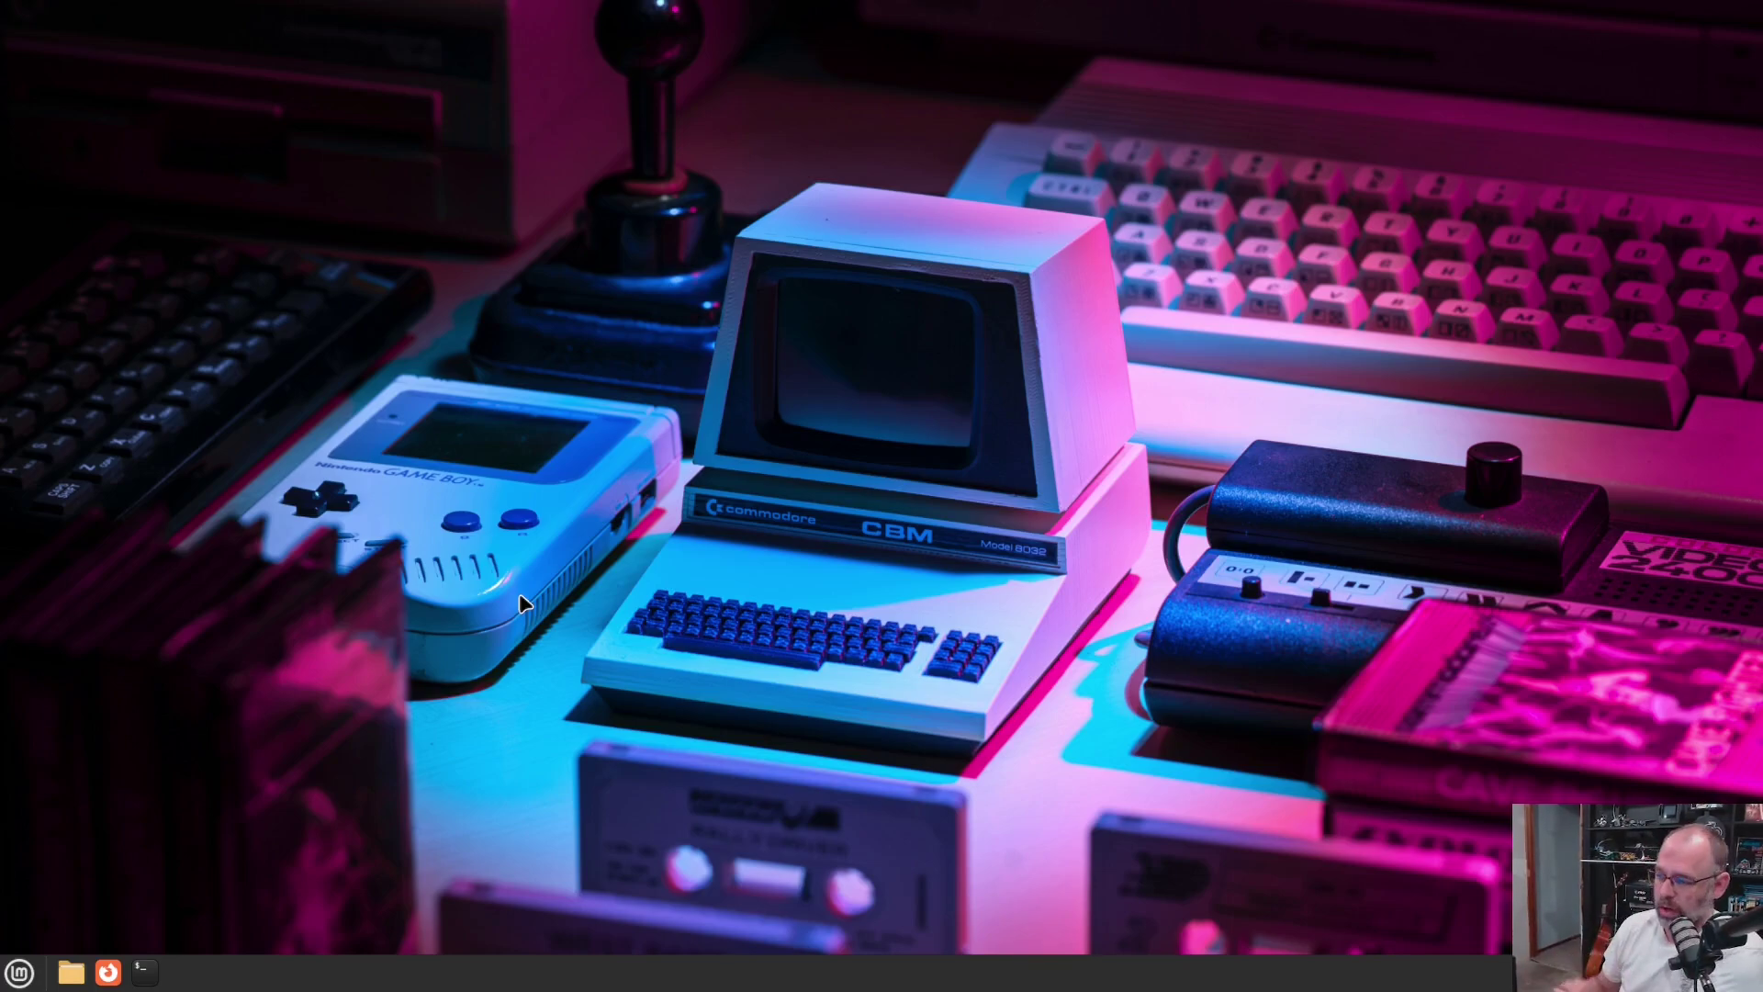
pyautogui.click(19, 972)
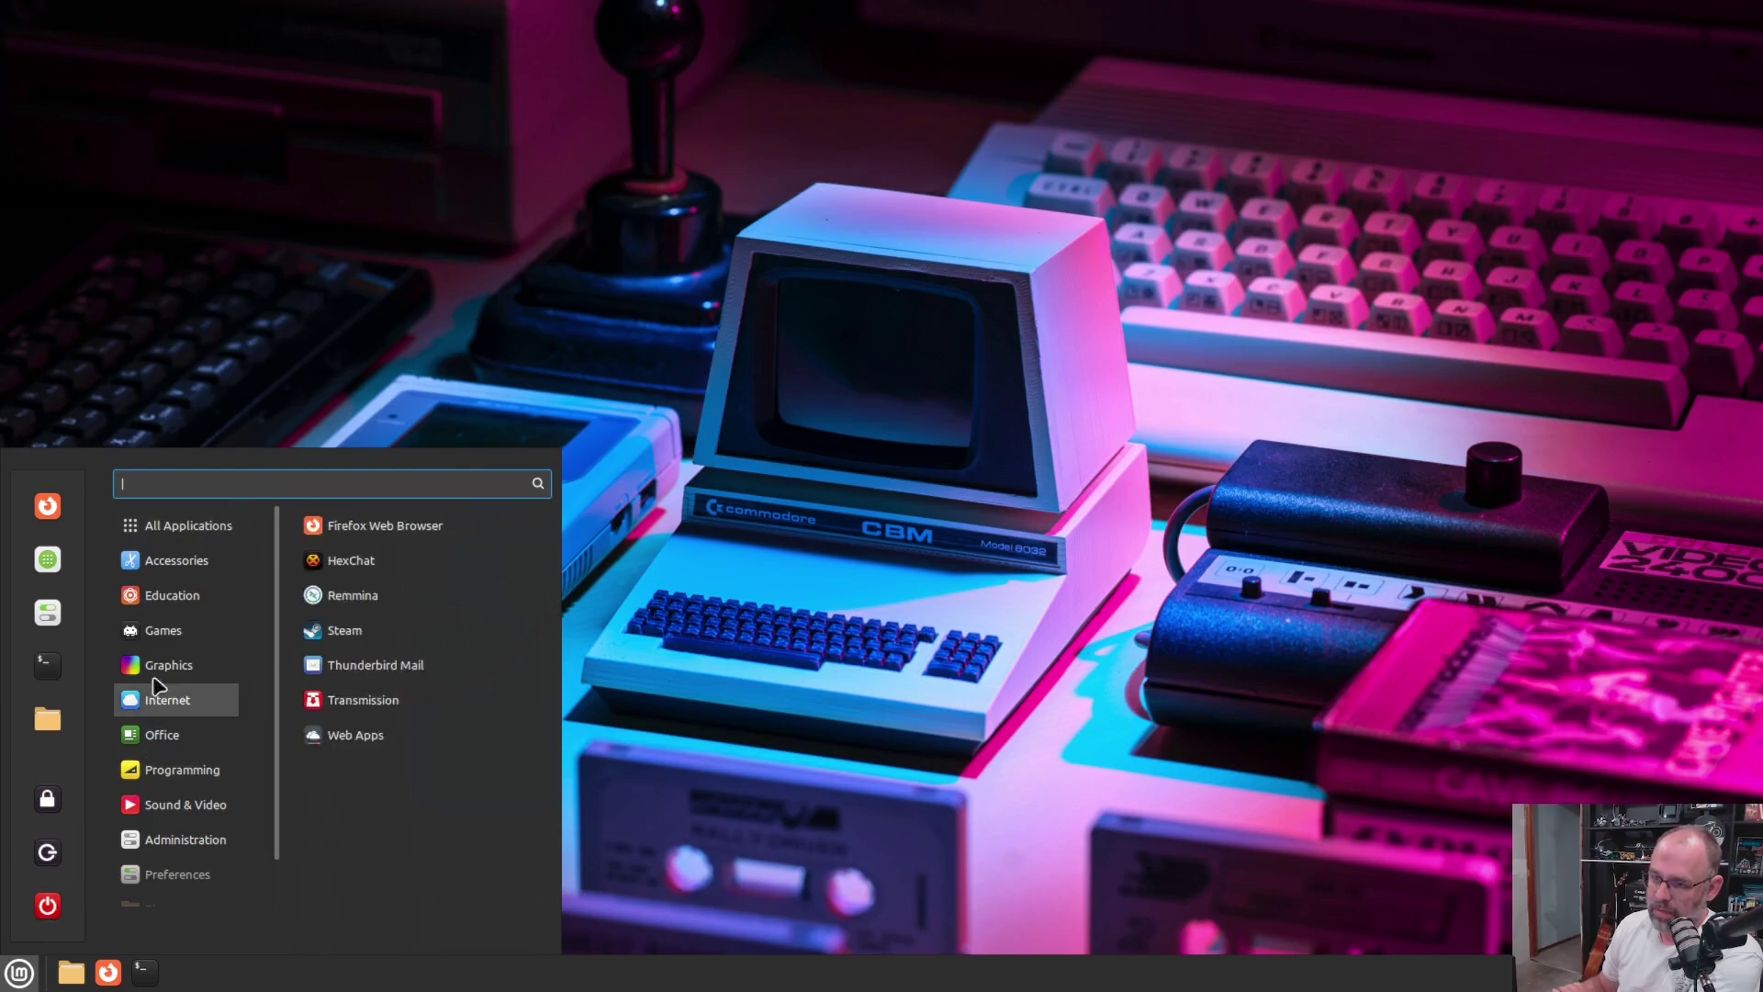
pyautogui.click(236, 392)
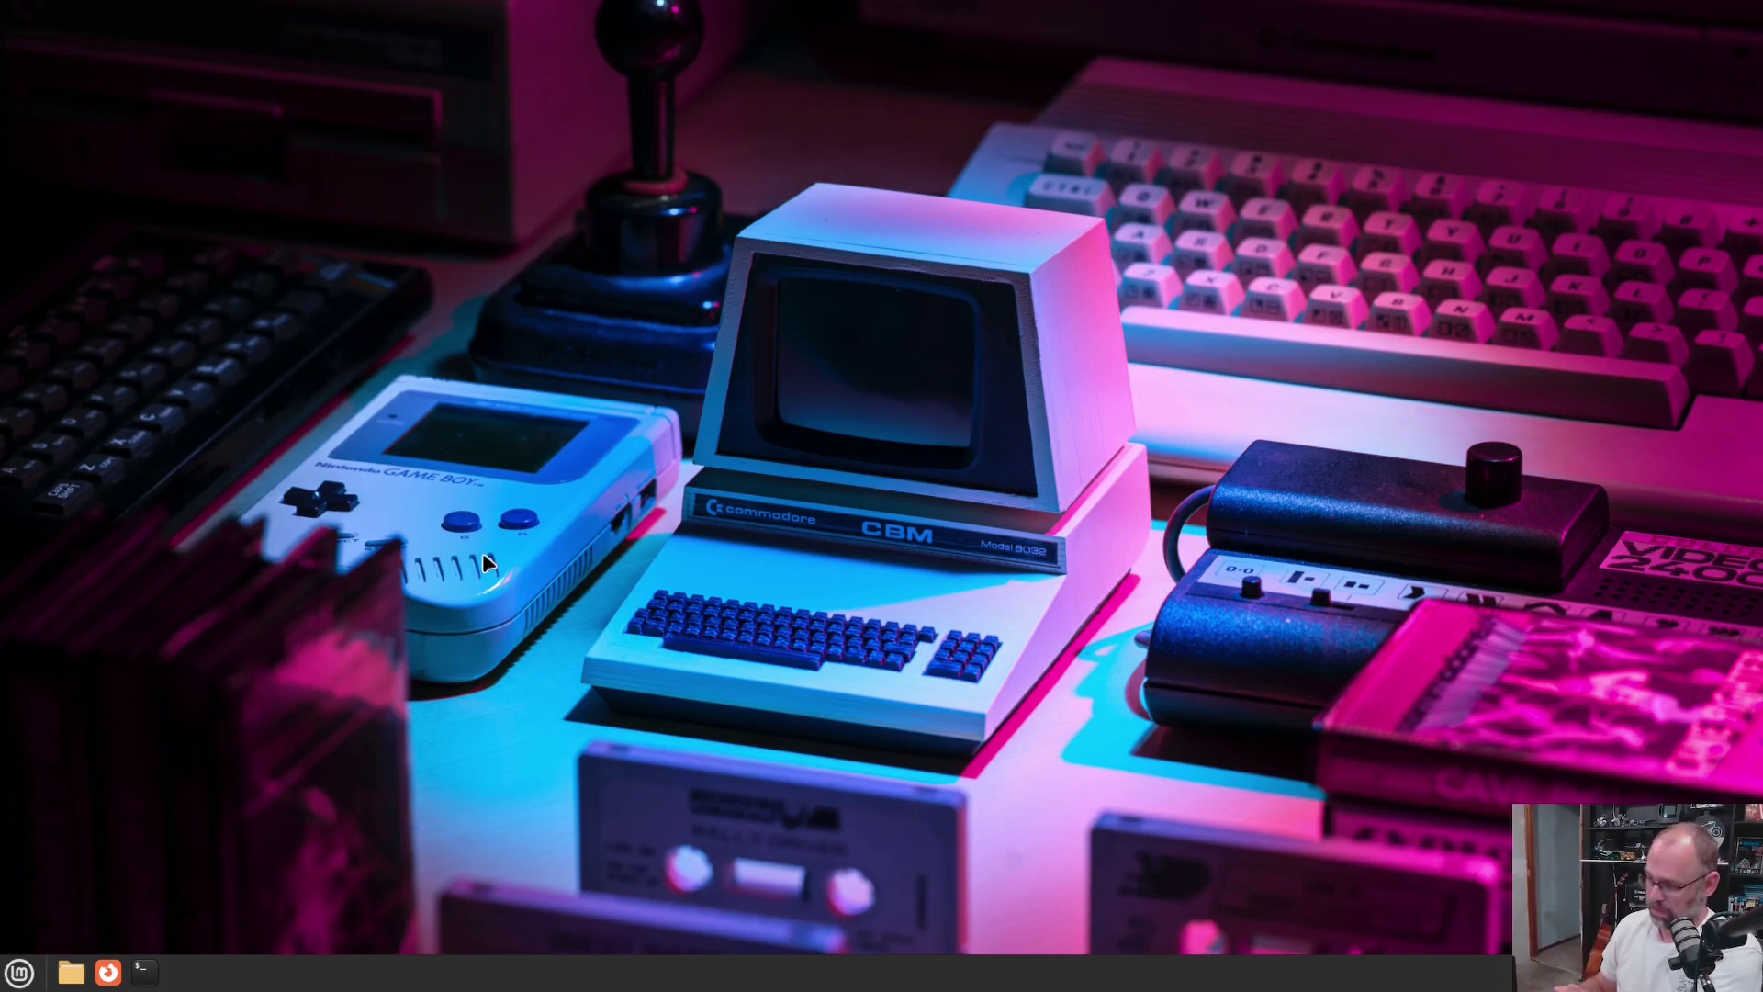
pyautogui.click(18, 972)
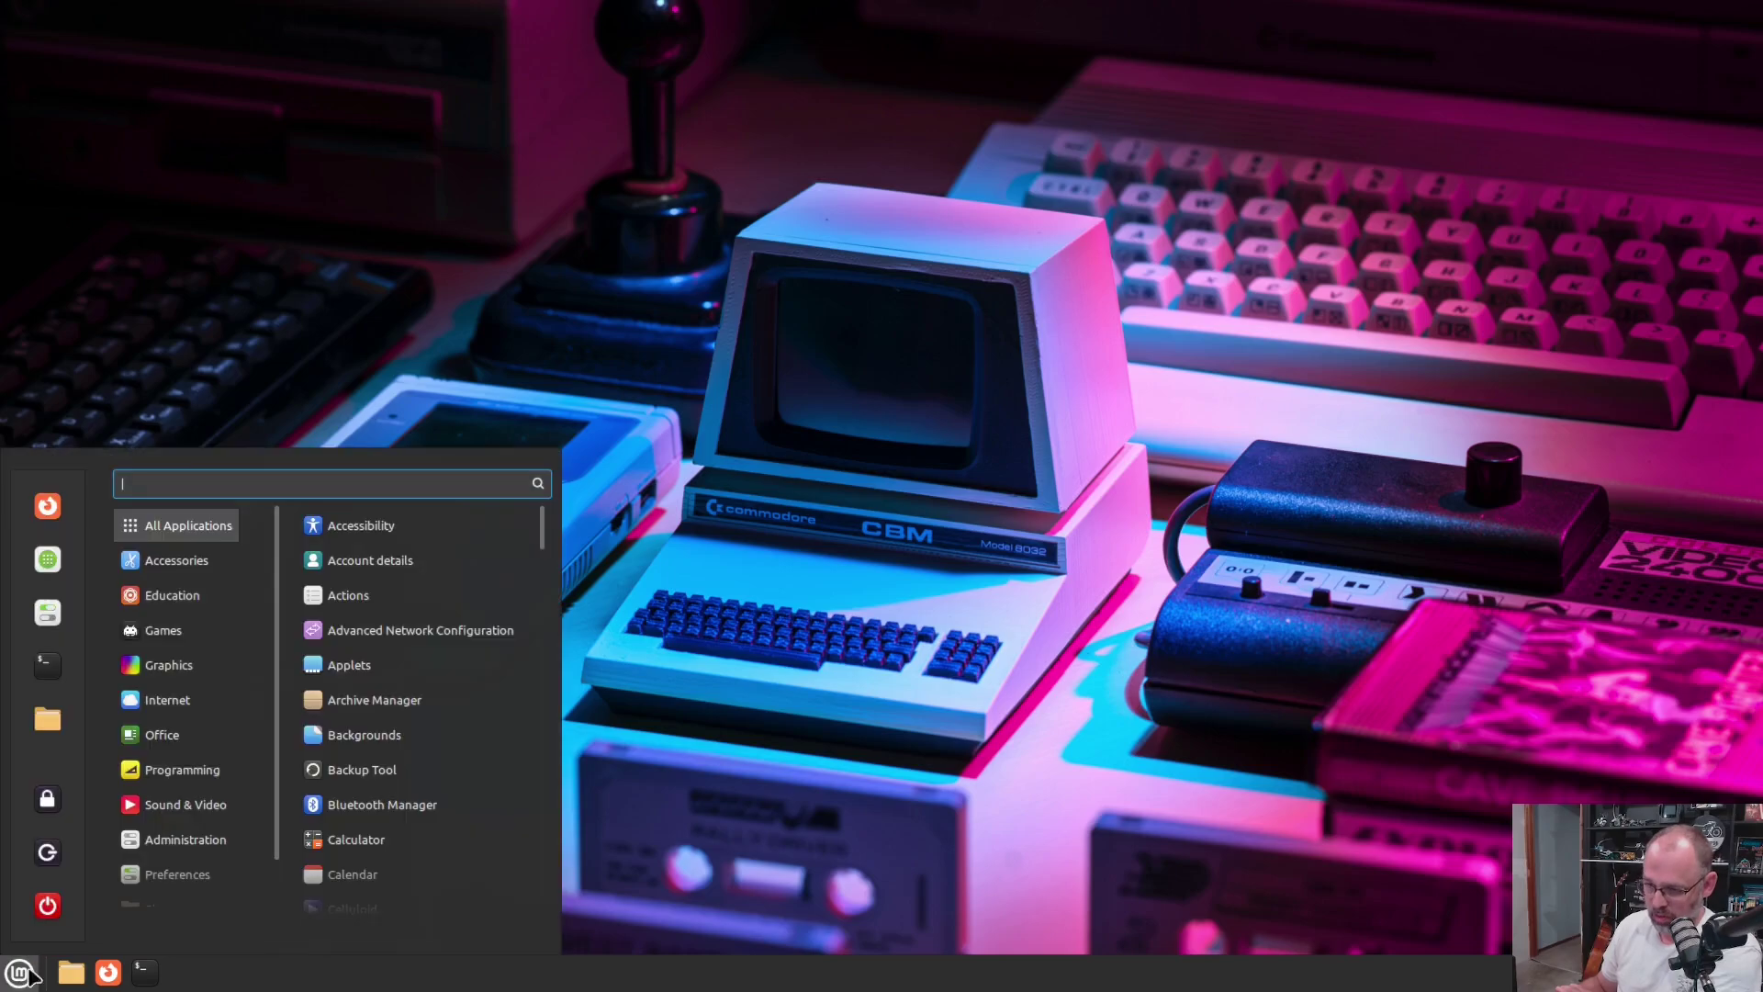
pyautogui.moveTo(226, 769)
pyautogui.click(832, 634)
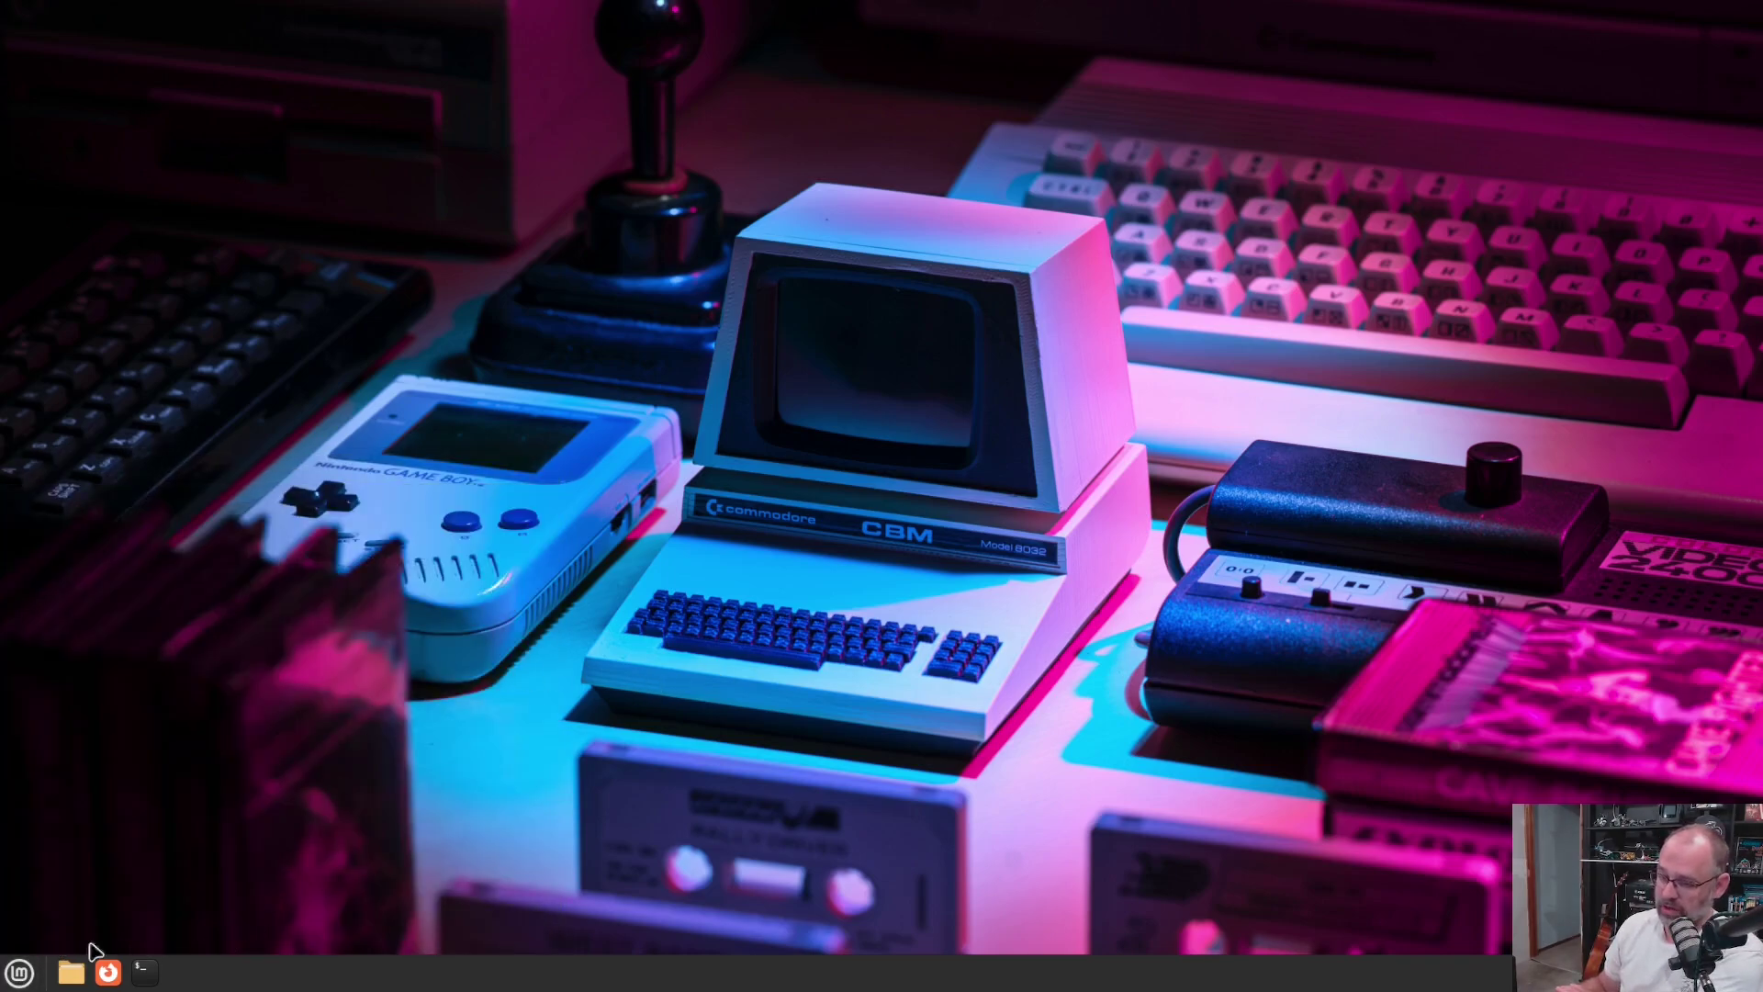
pyautogui.click(18, 971)
pyautogui.moveTo(183, 673)
pyautogui.moveTo(177, 704)
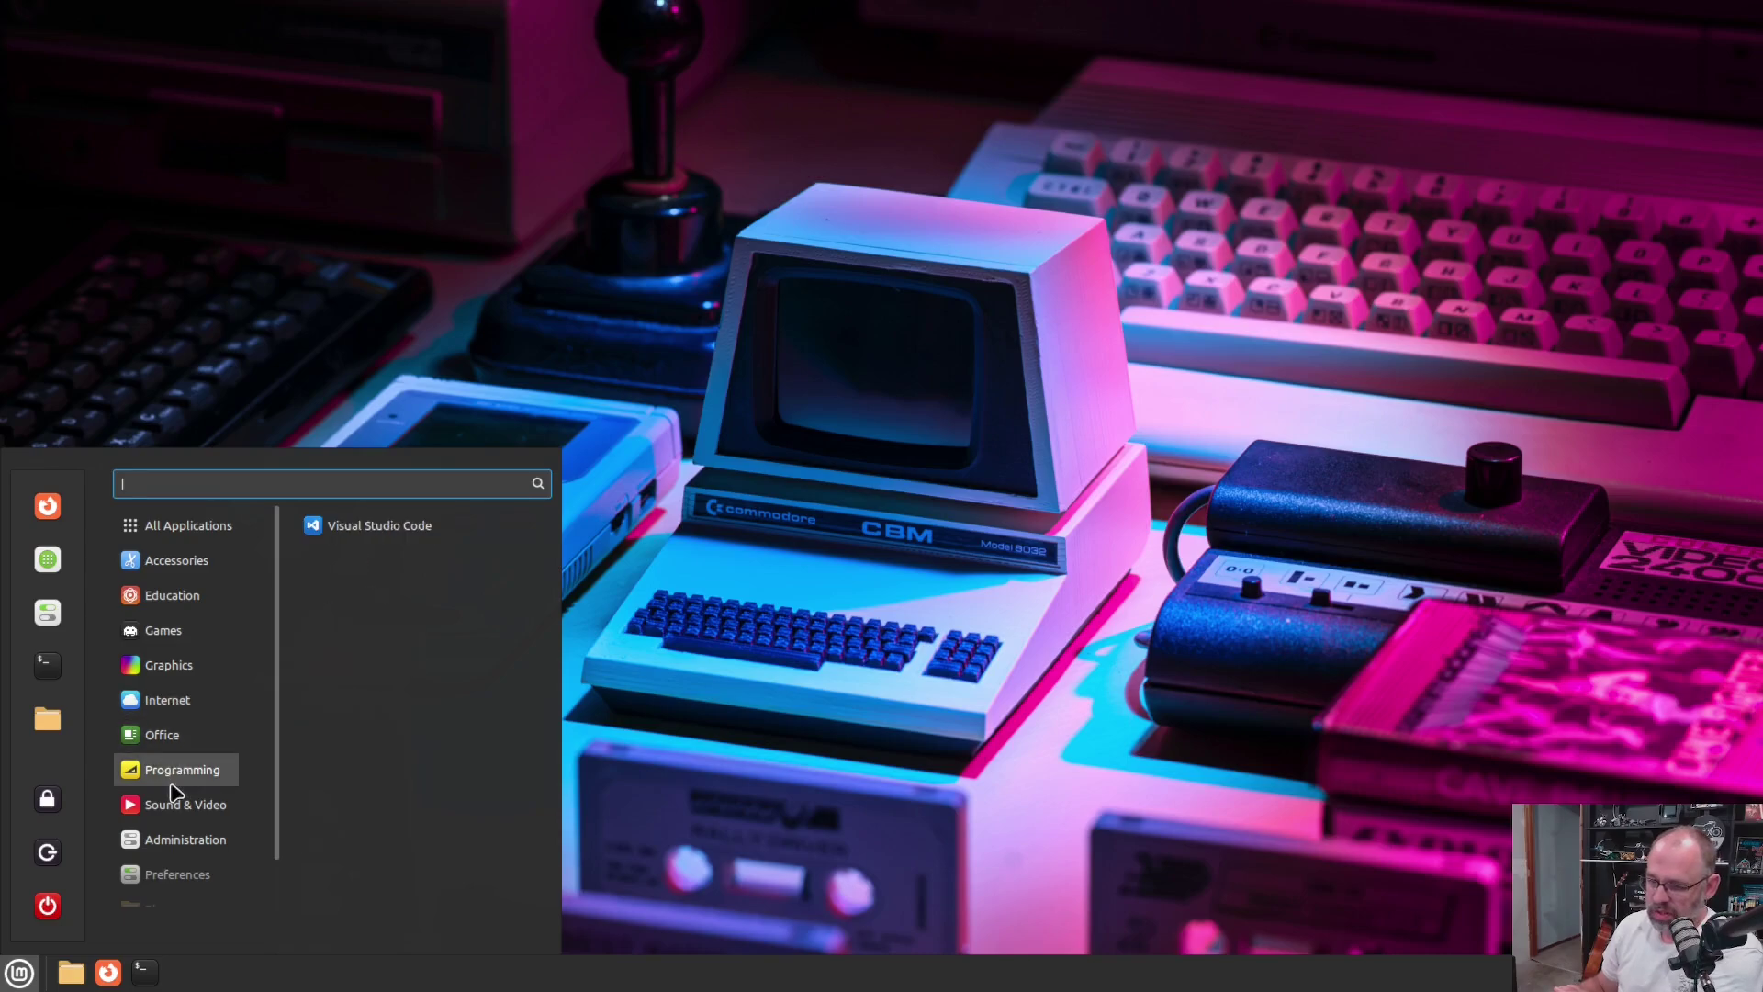
# Launch Obsidian, close its launcher window, then log out of the Linux Mint session
pyautogui.moveTo(186, 733)
pyautogui.click(358, 851)
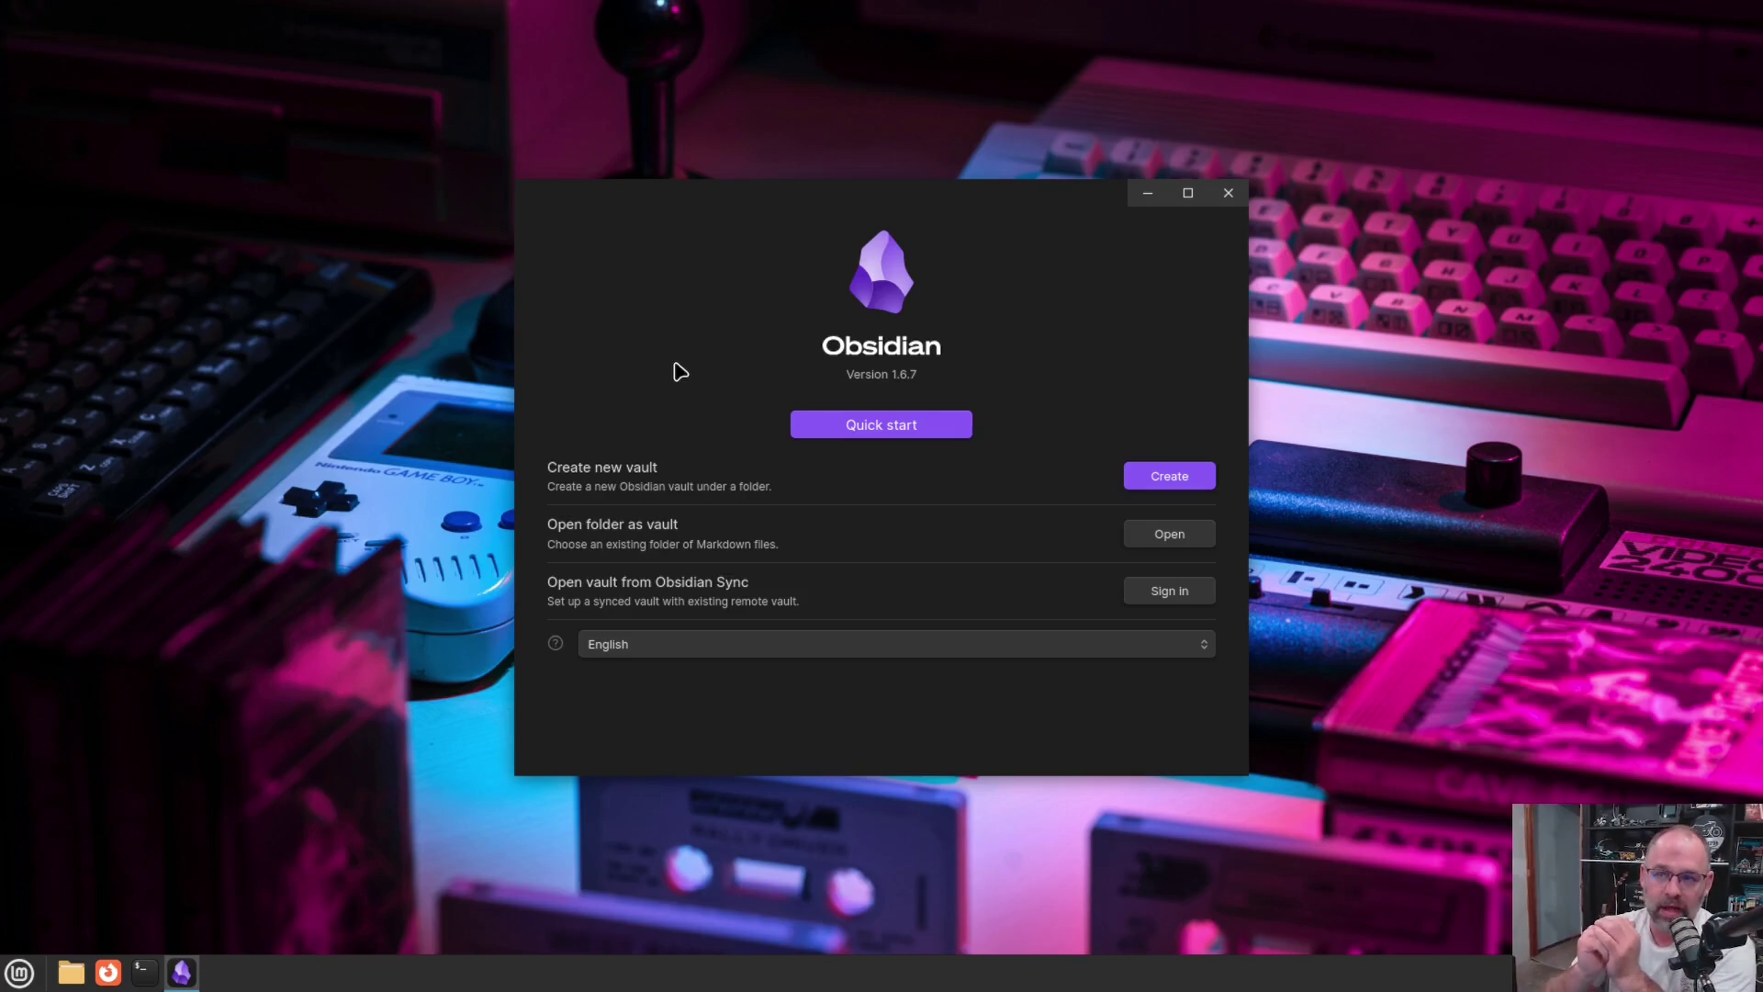
pyautogui.click(1230, 194)
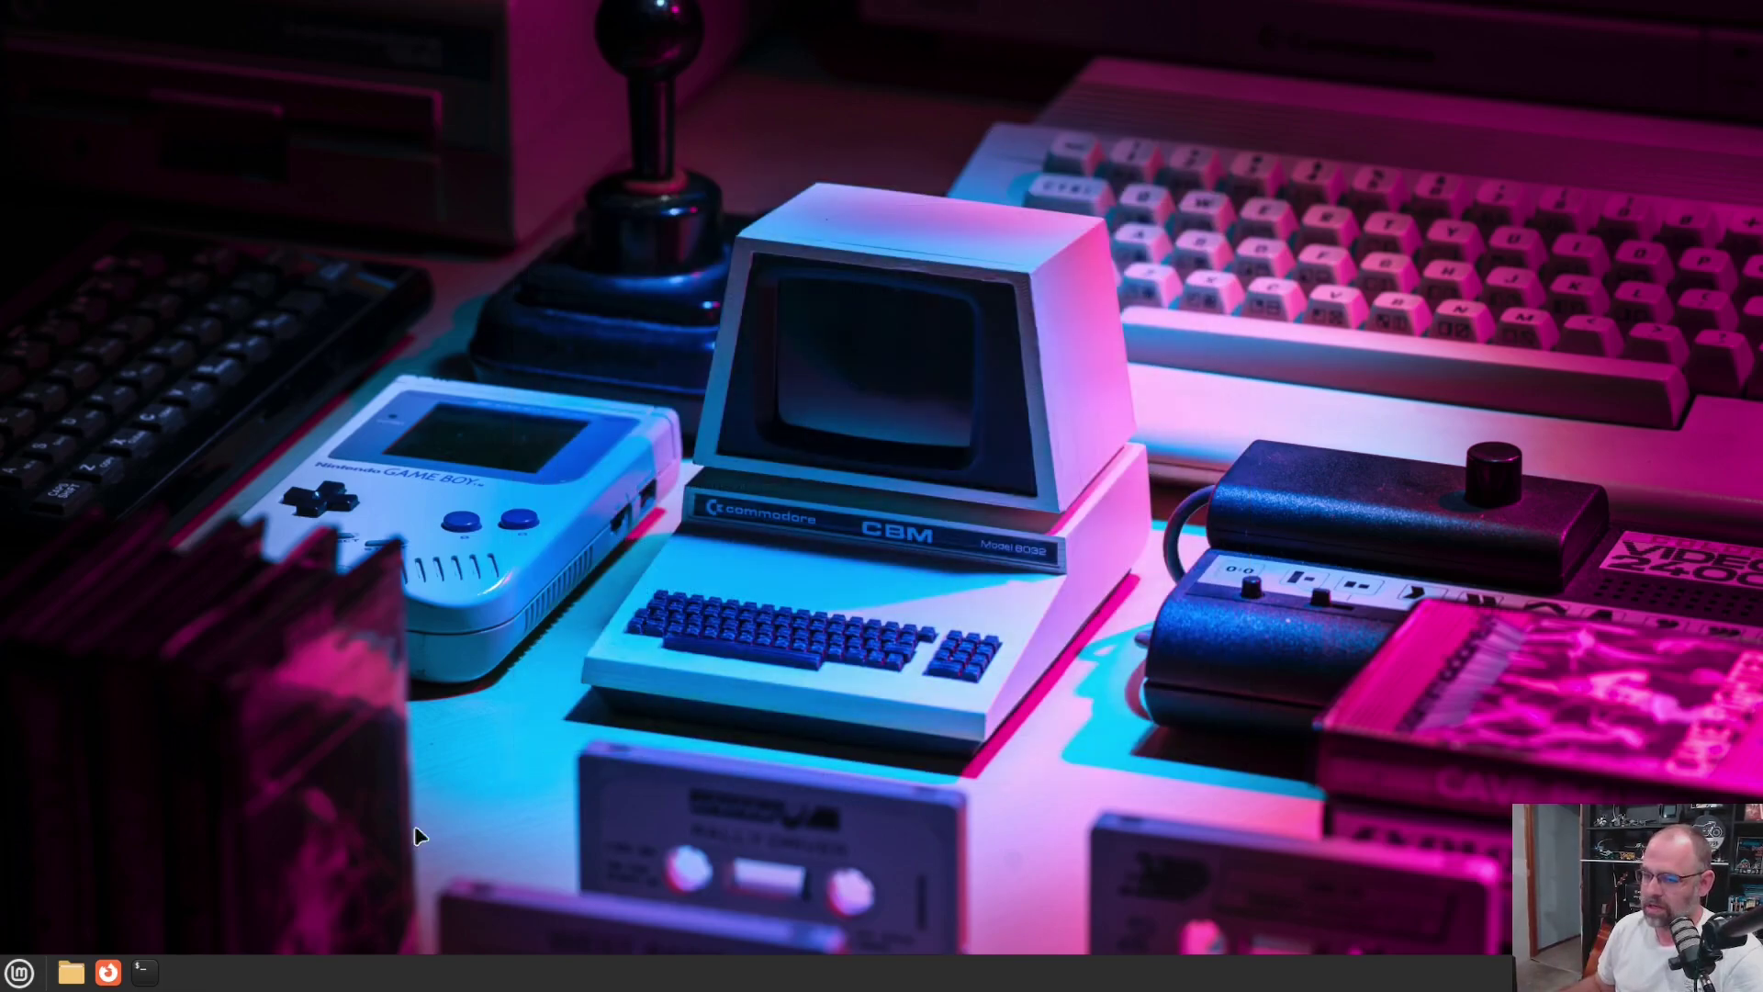
pyautogui.press('super')
pyautogui.click(48, 854)
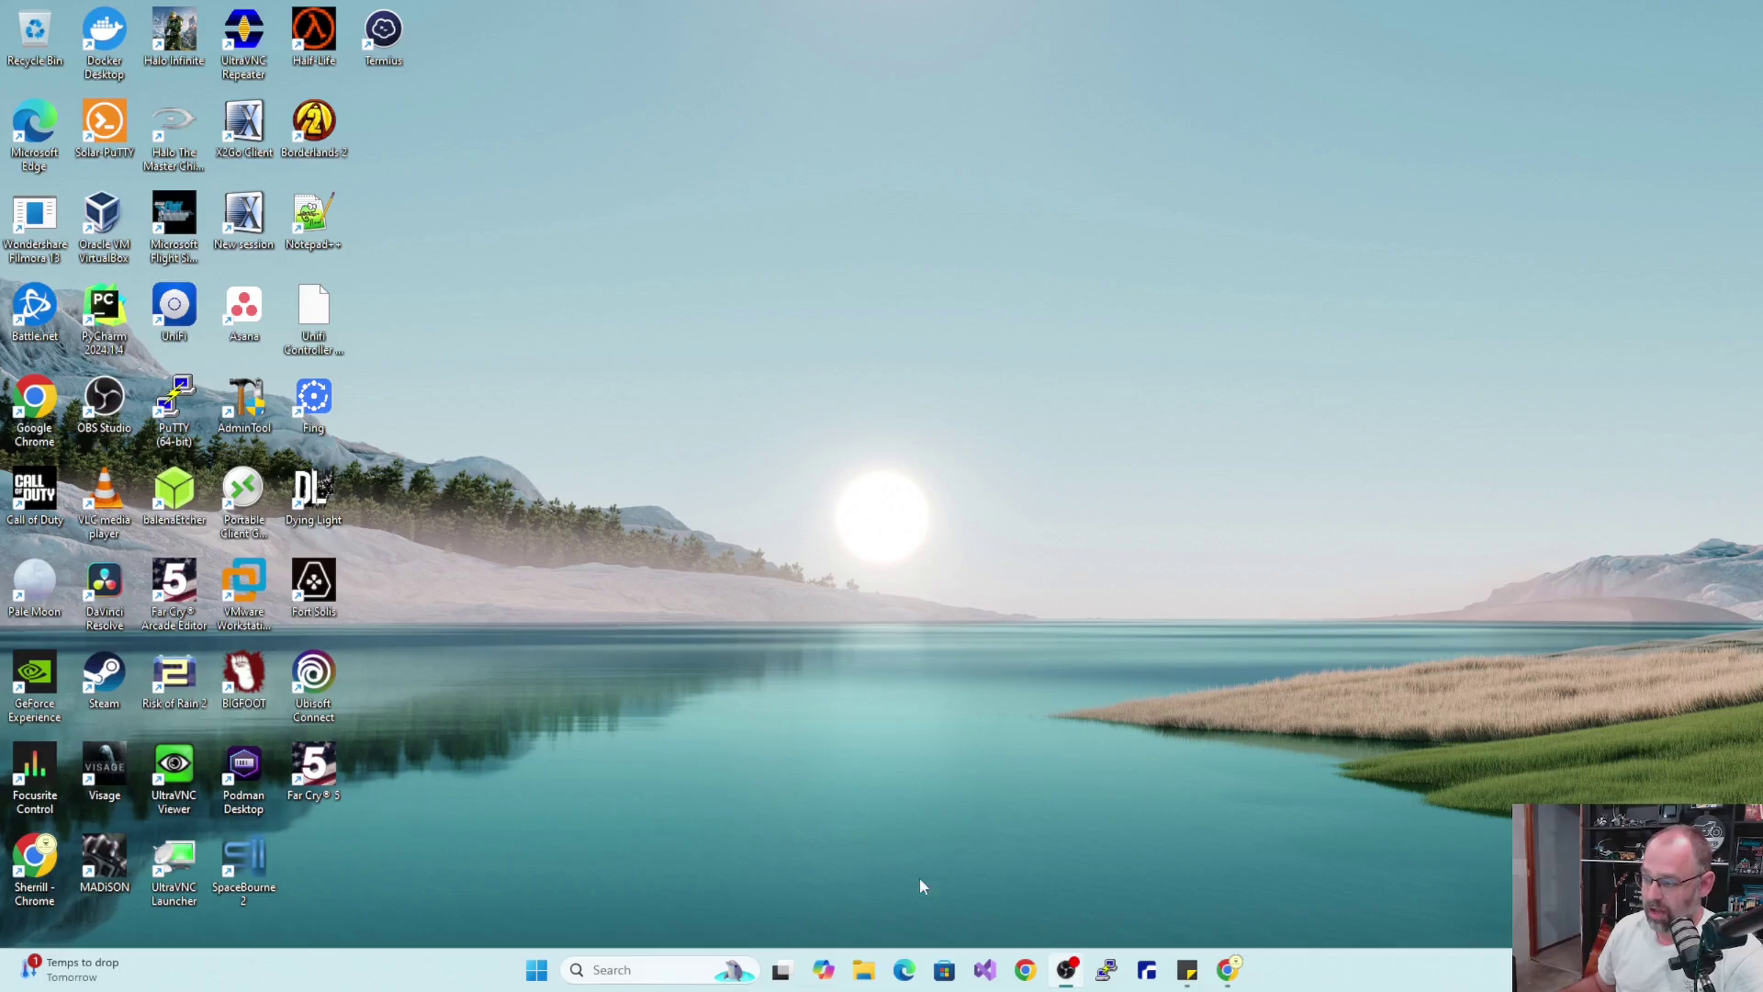
# Search 'kasm login' in a new Chrome tab and sign in to Kasm Workspaces
pyautogui.click(1229, 970)
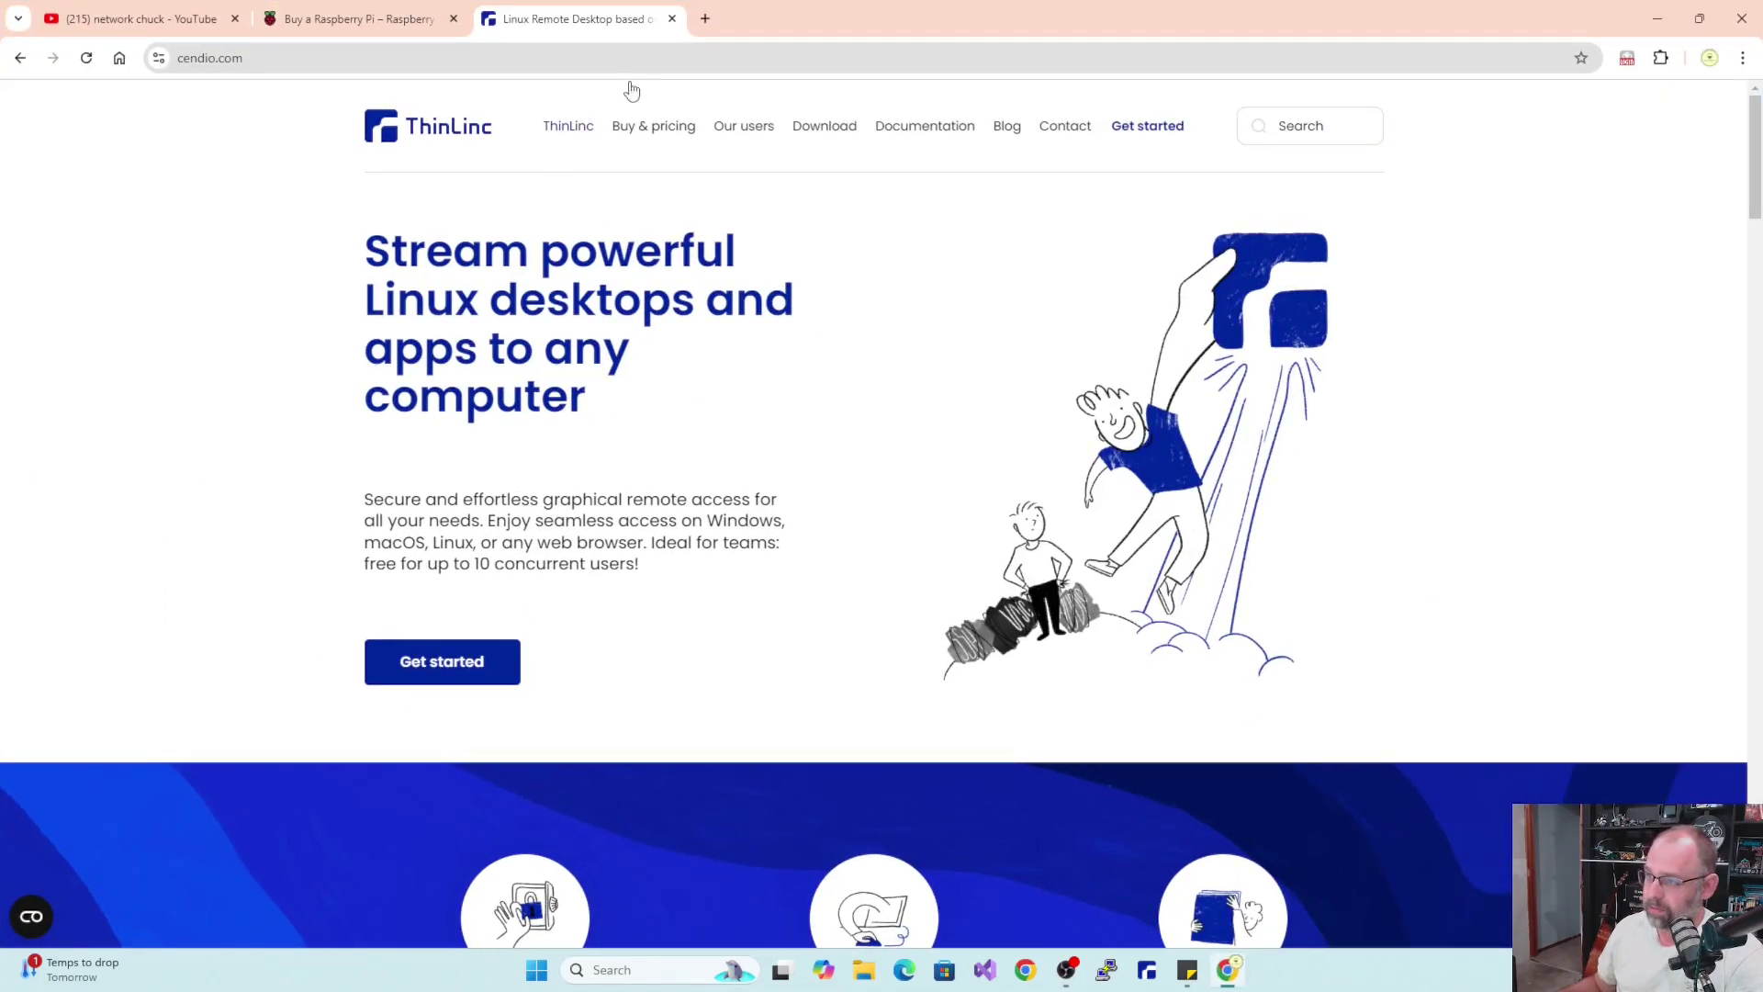
pyautogui.click(704, 19)
pyautogui.write('kasm l')
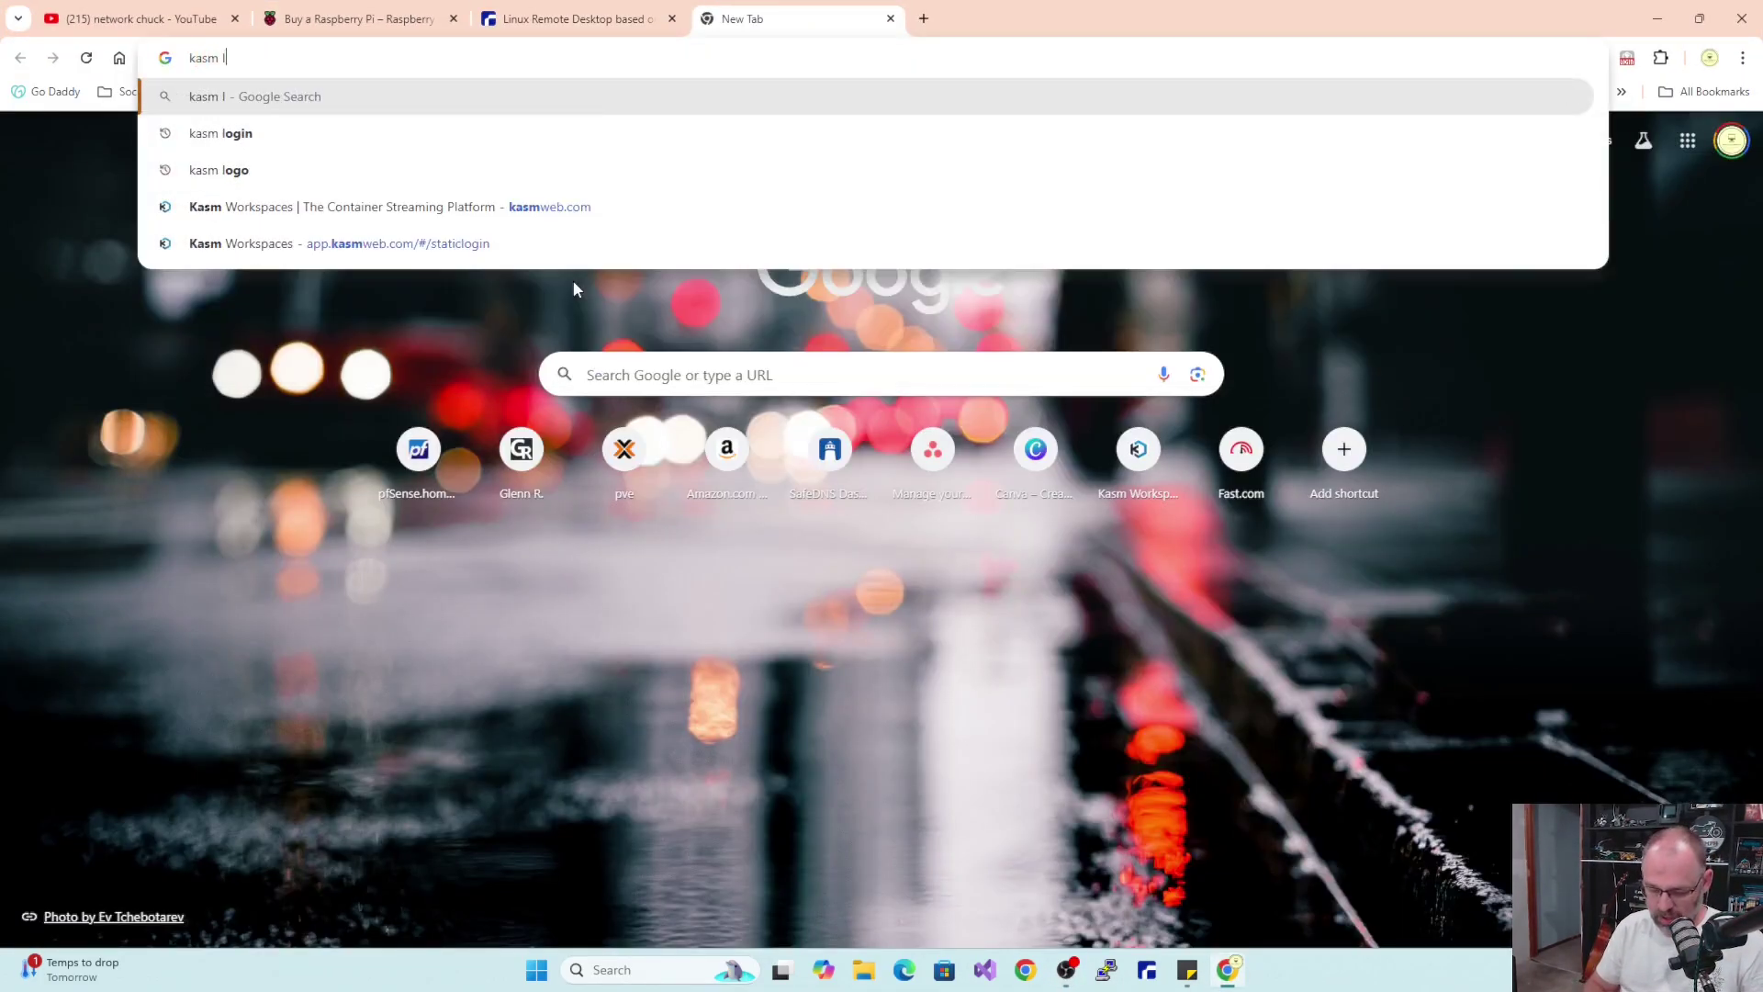
pyautogui.press('Down')
pyautogui.press('Return')
pyautogui.click(362, 290)
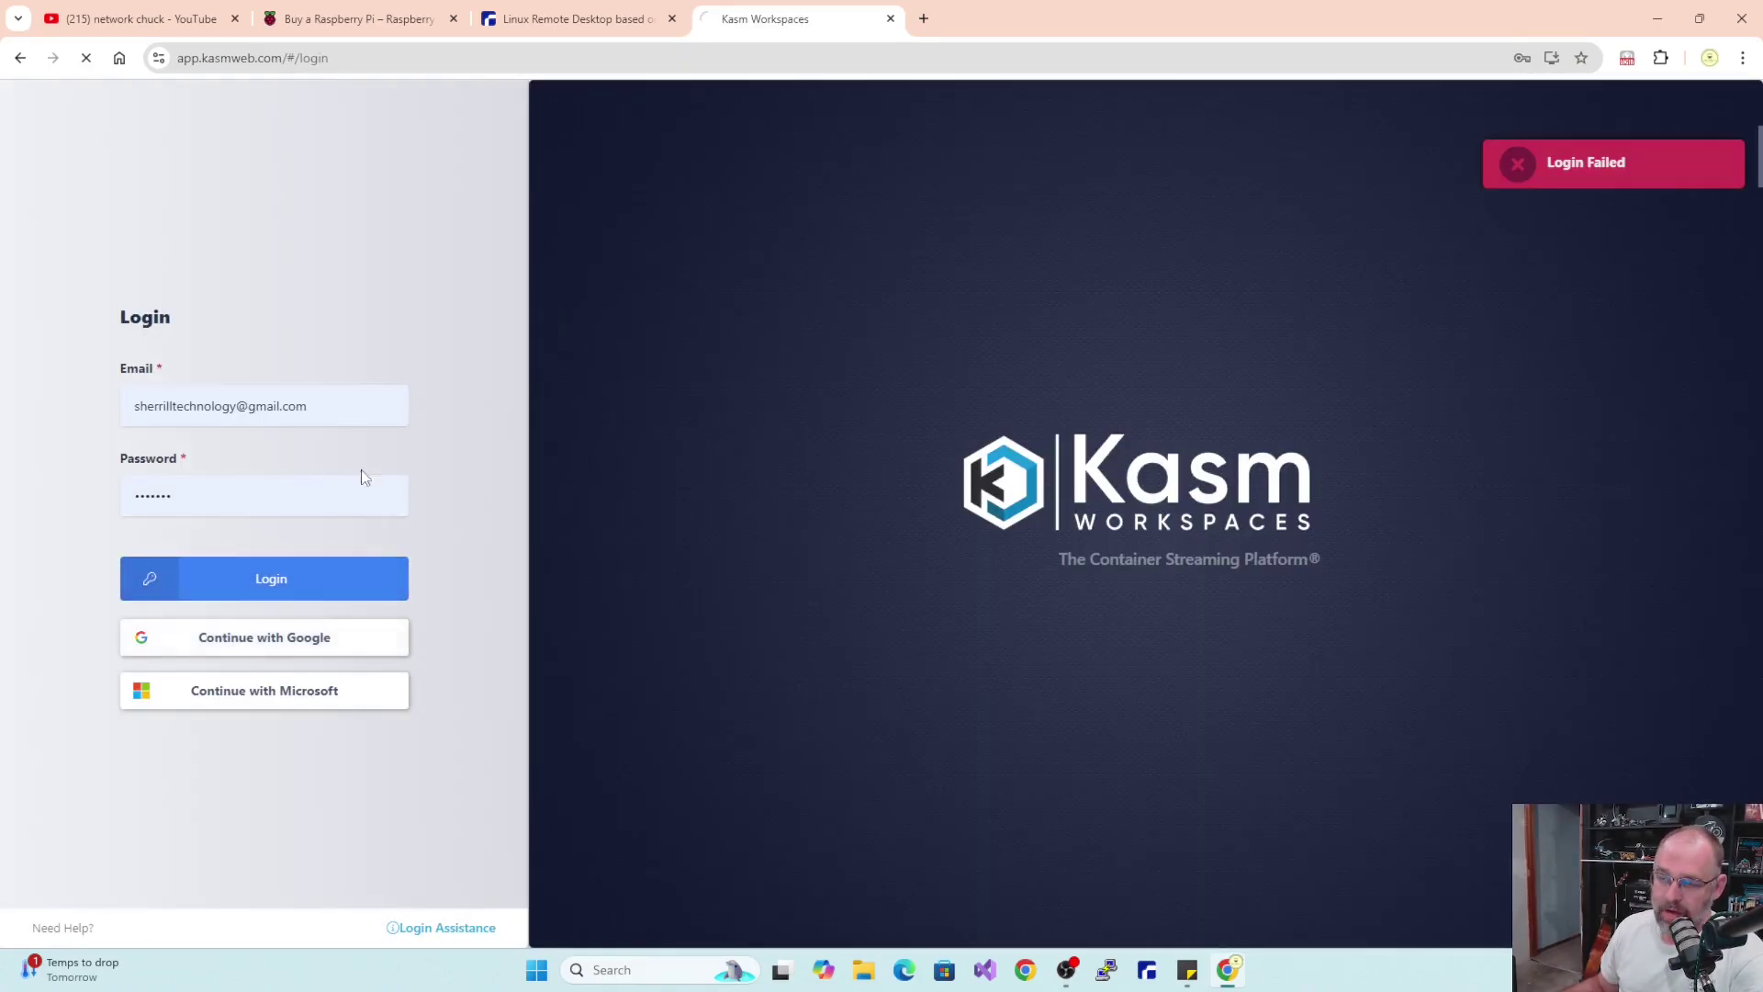
pyautogui.press('Return')
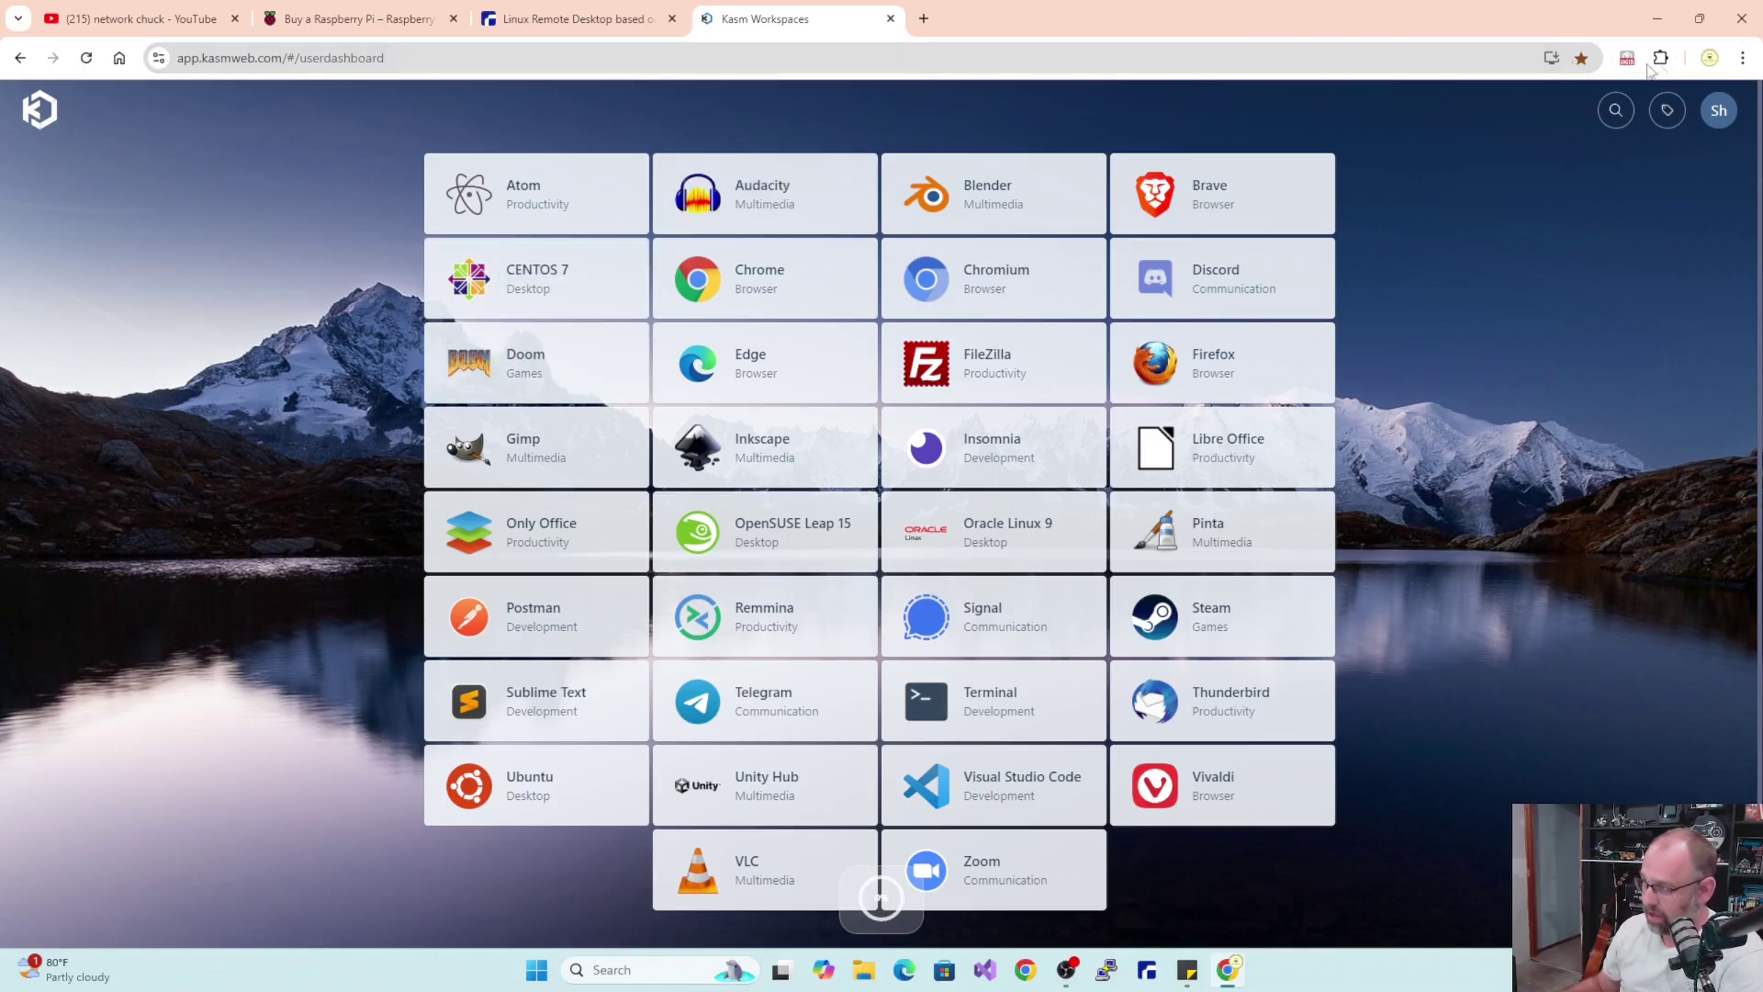
# Log in to 192.168.1.252 with the account password, start the Mint session, and close its Welcome screen
pyautogui.click(1657, 18)
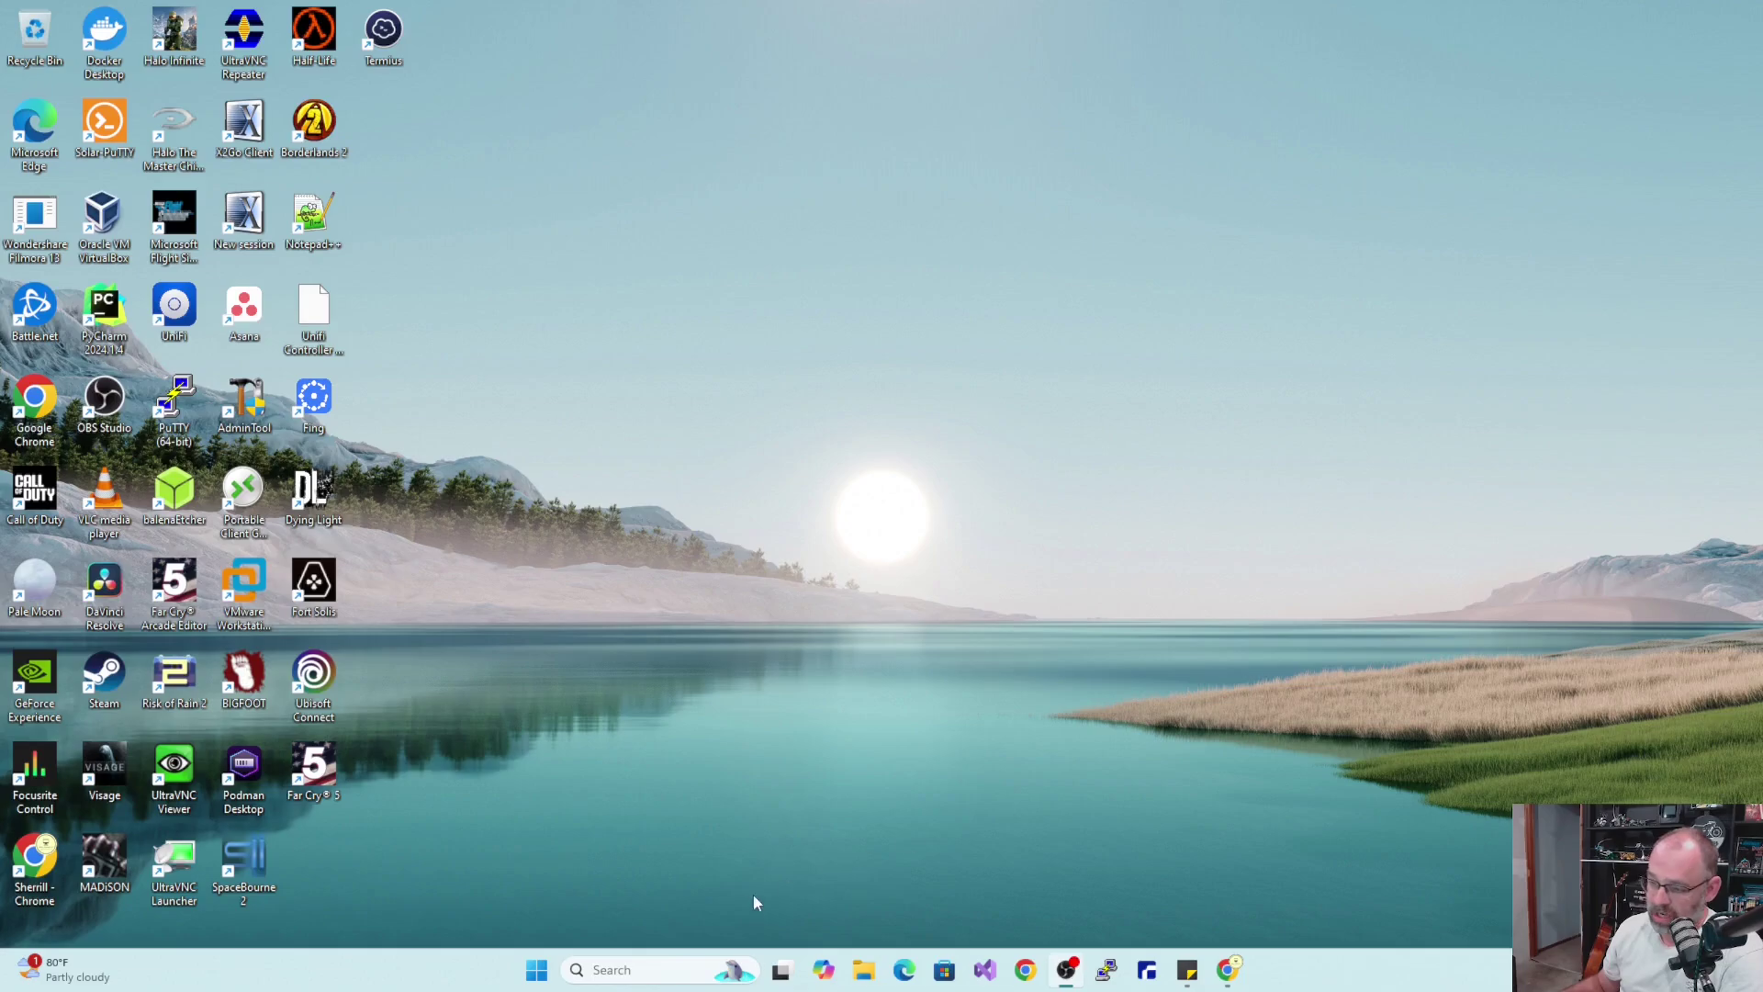
pyautogui.click(1146, 969)
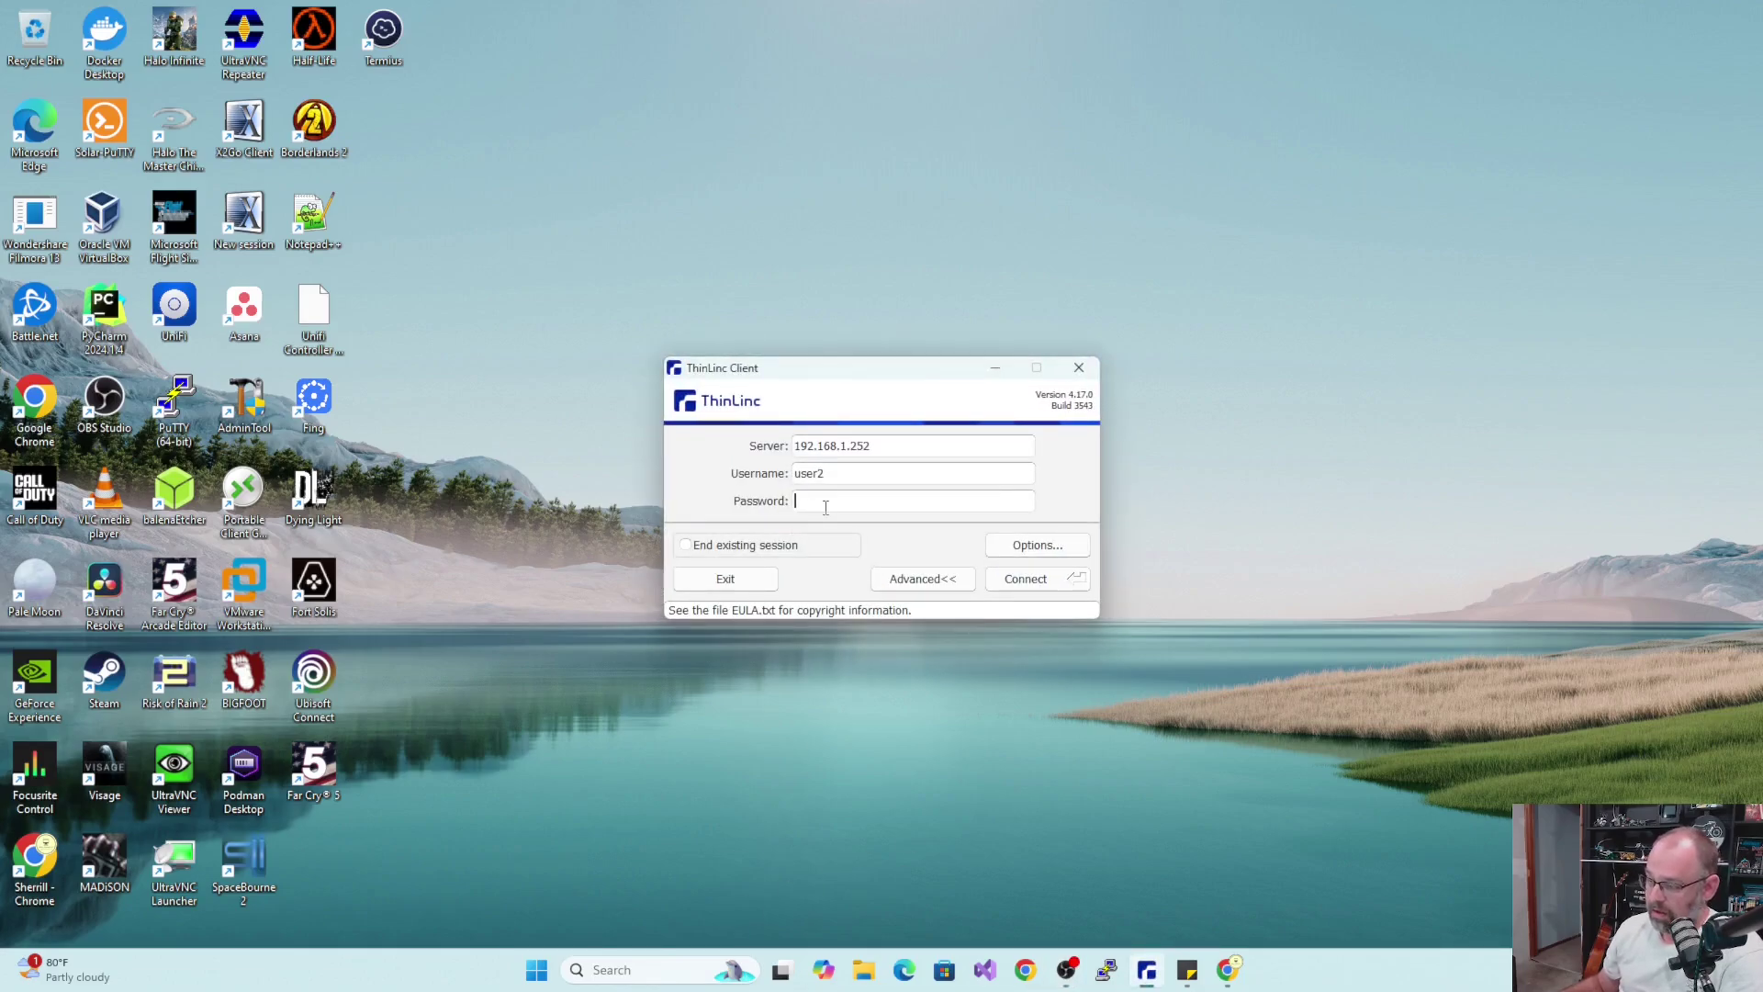
pyautogui.write('*********')
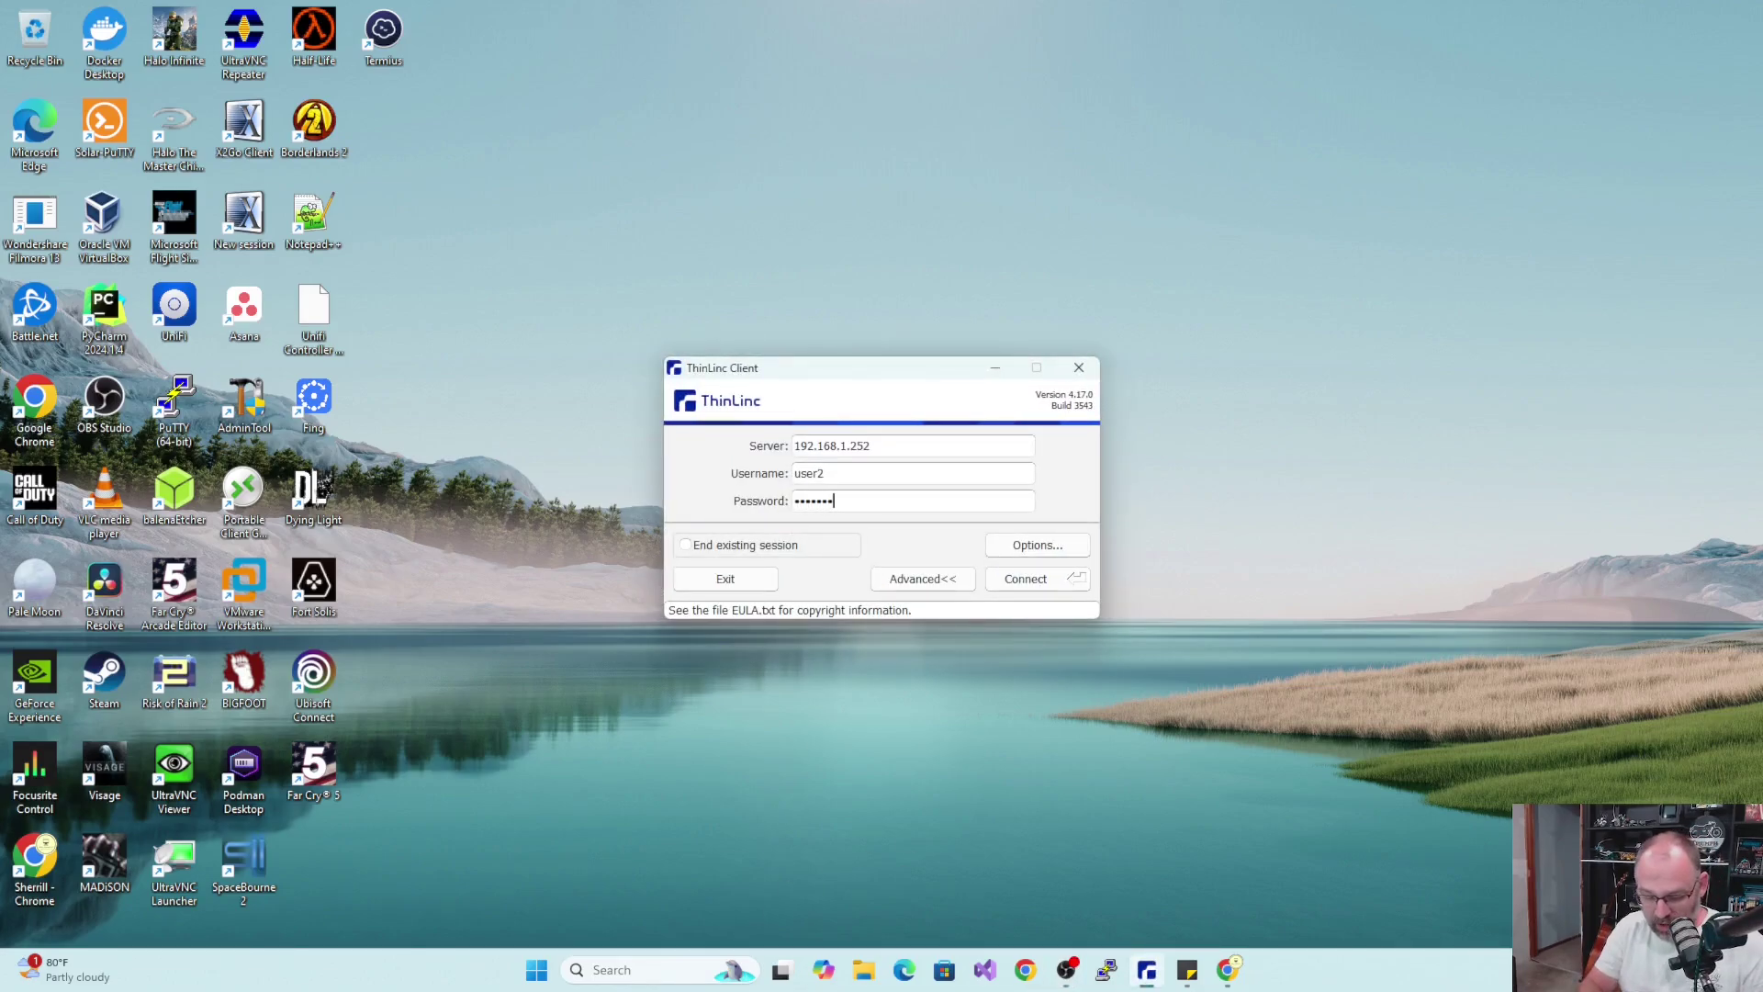
pyautogui.press('Return')
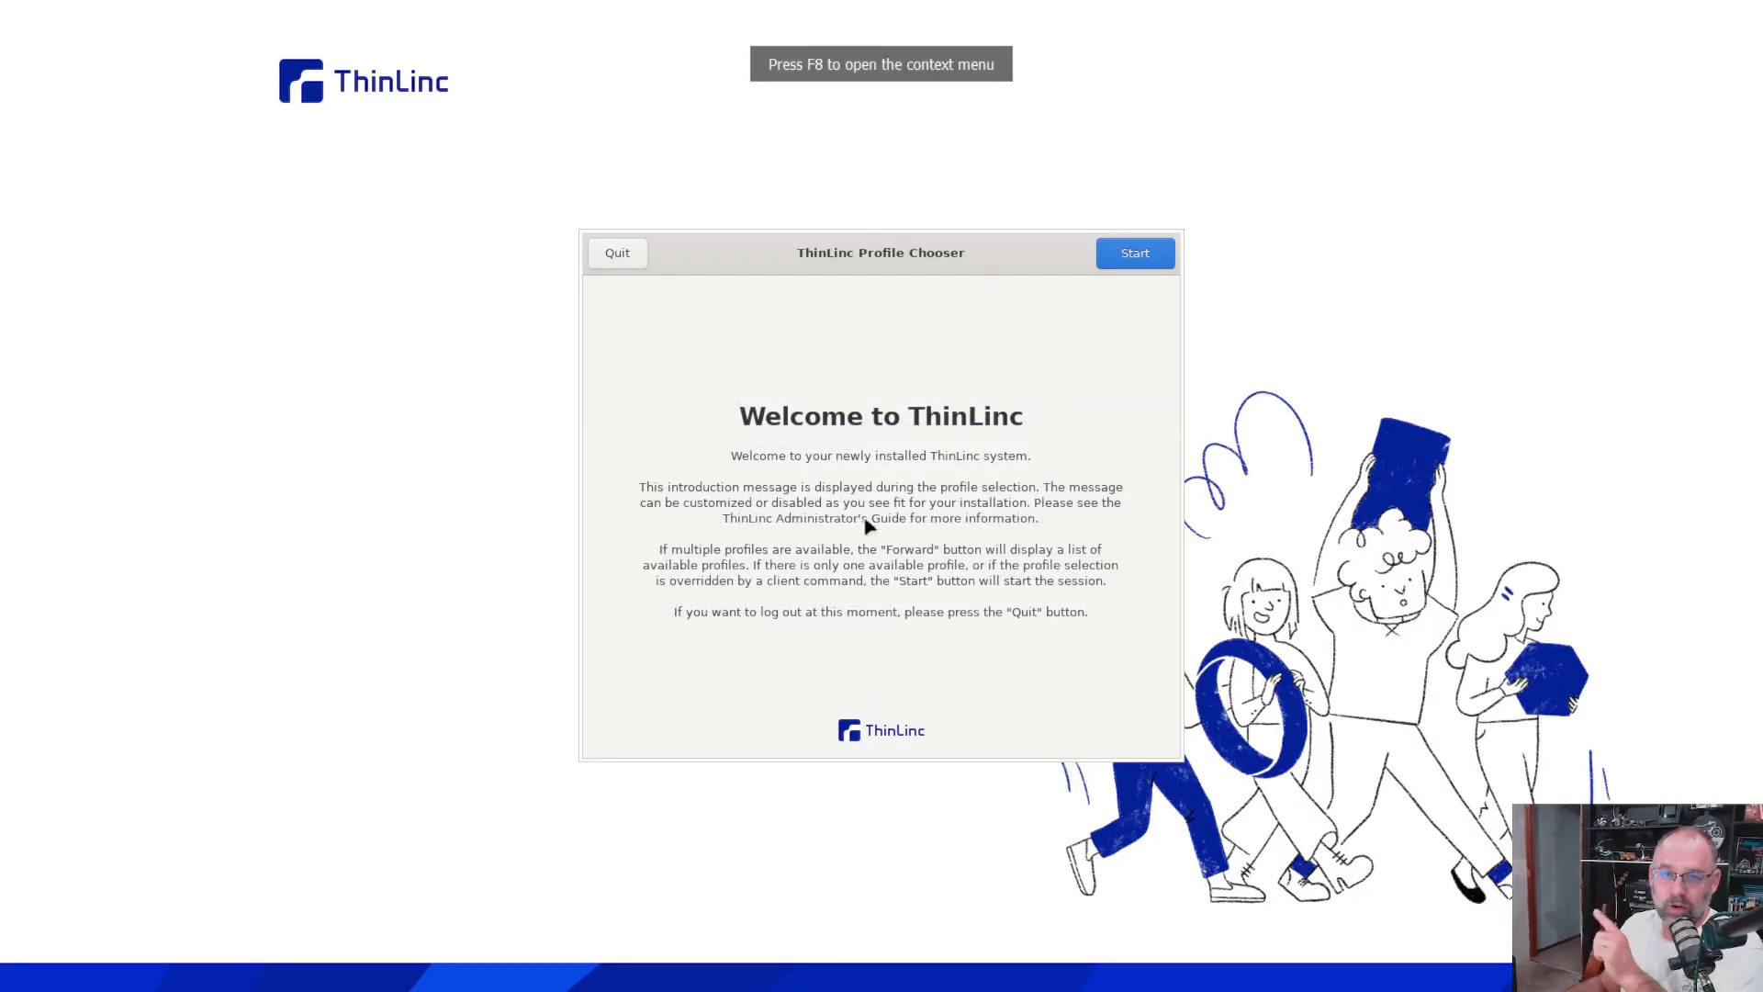
pyautogui.click(1128, 260)
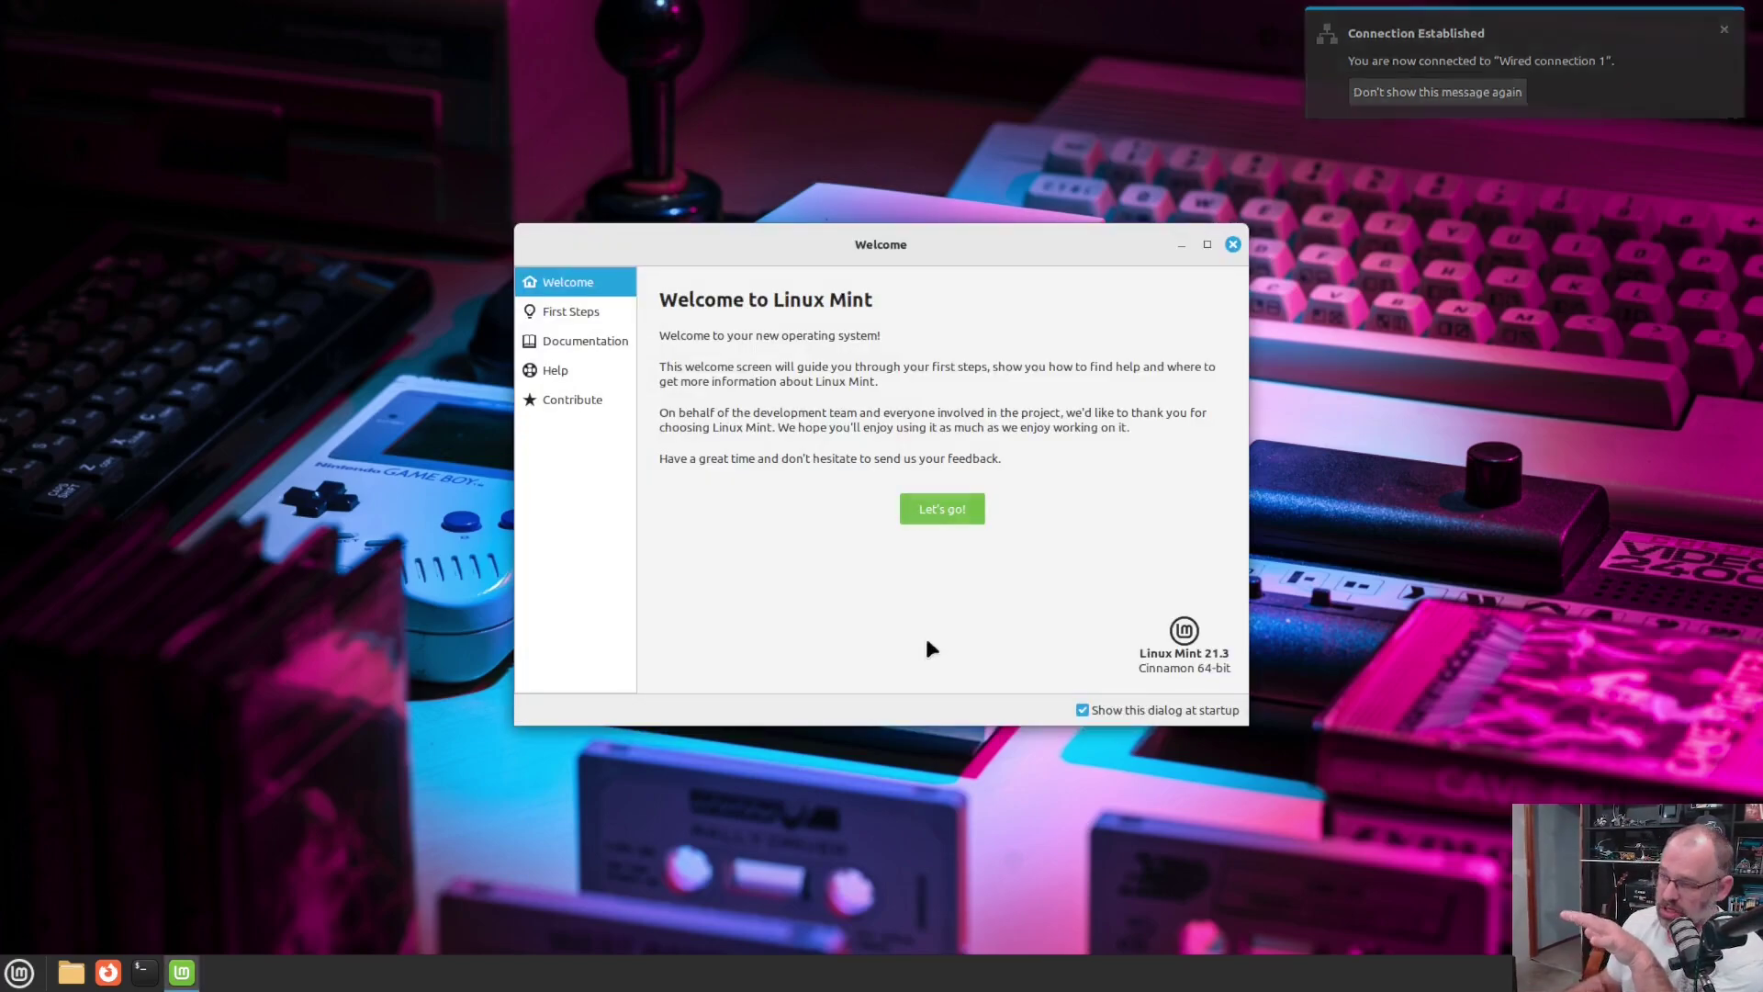
pyautogui.click(1233, 243)
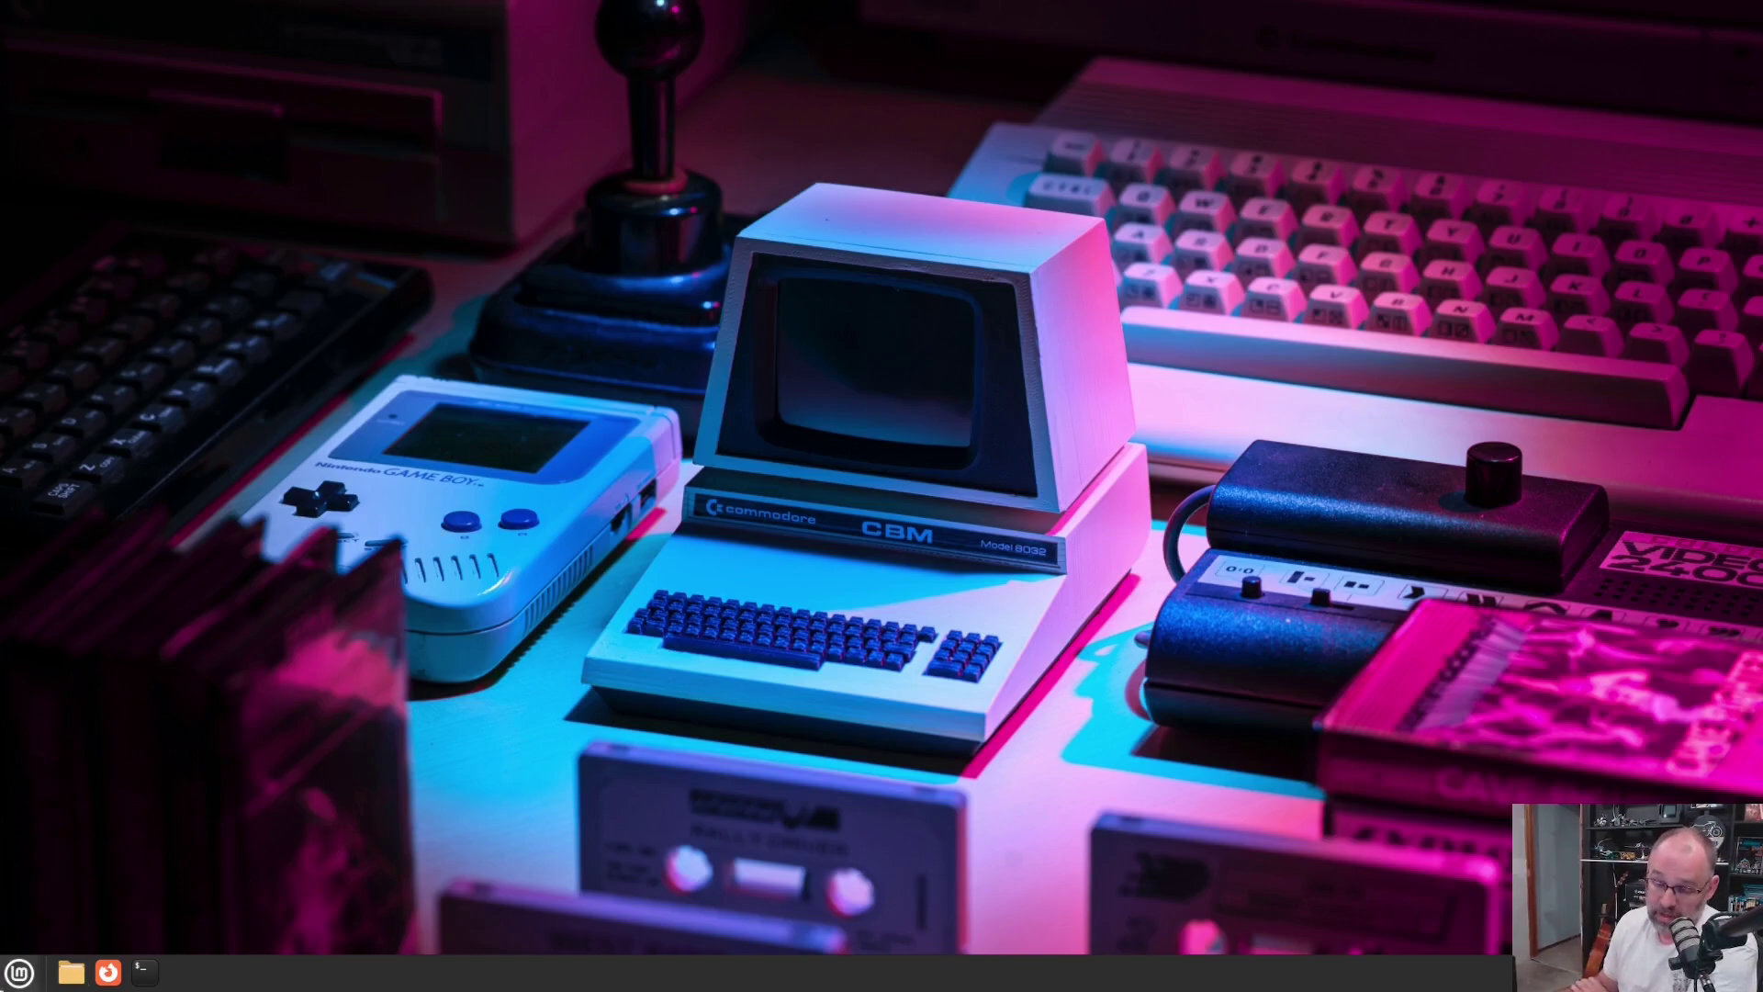
# Launch Steam from the Games category of the Mint applications menu
pyautogui.click(19, 973)
pyautogui.moveTo(199, 675)
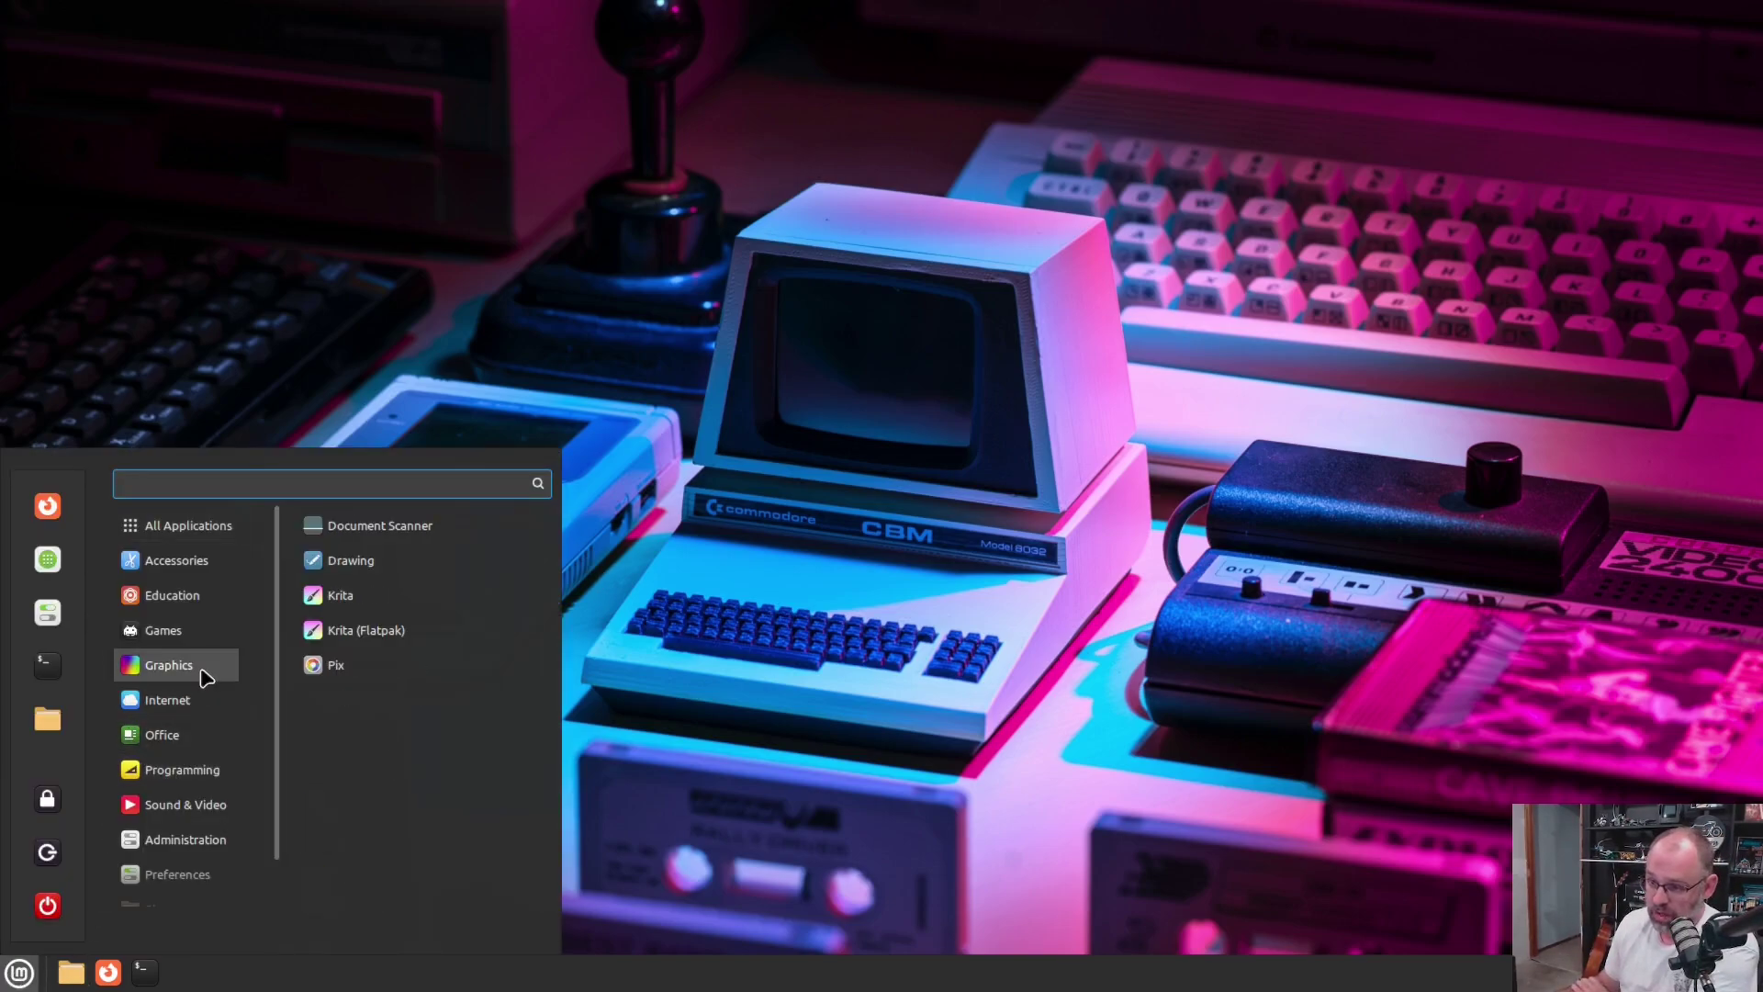
pyautogui.moveTo(177, 637)
pyautogui.click(312, 544)
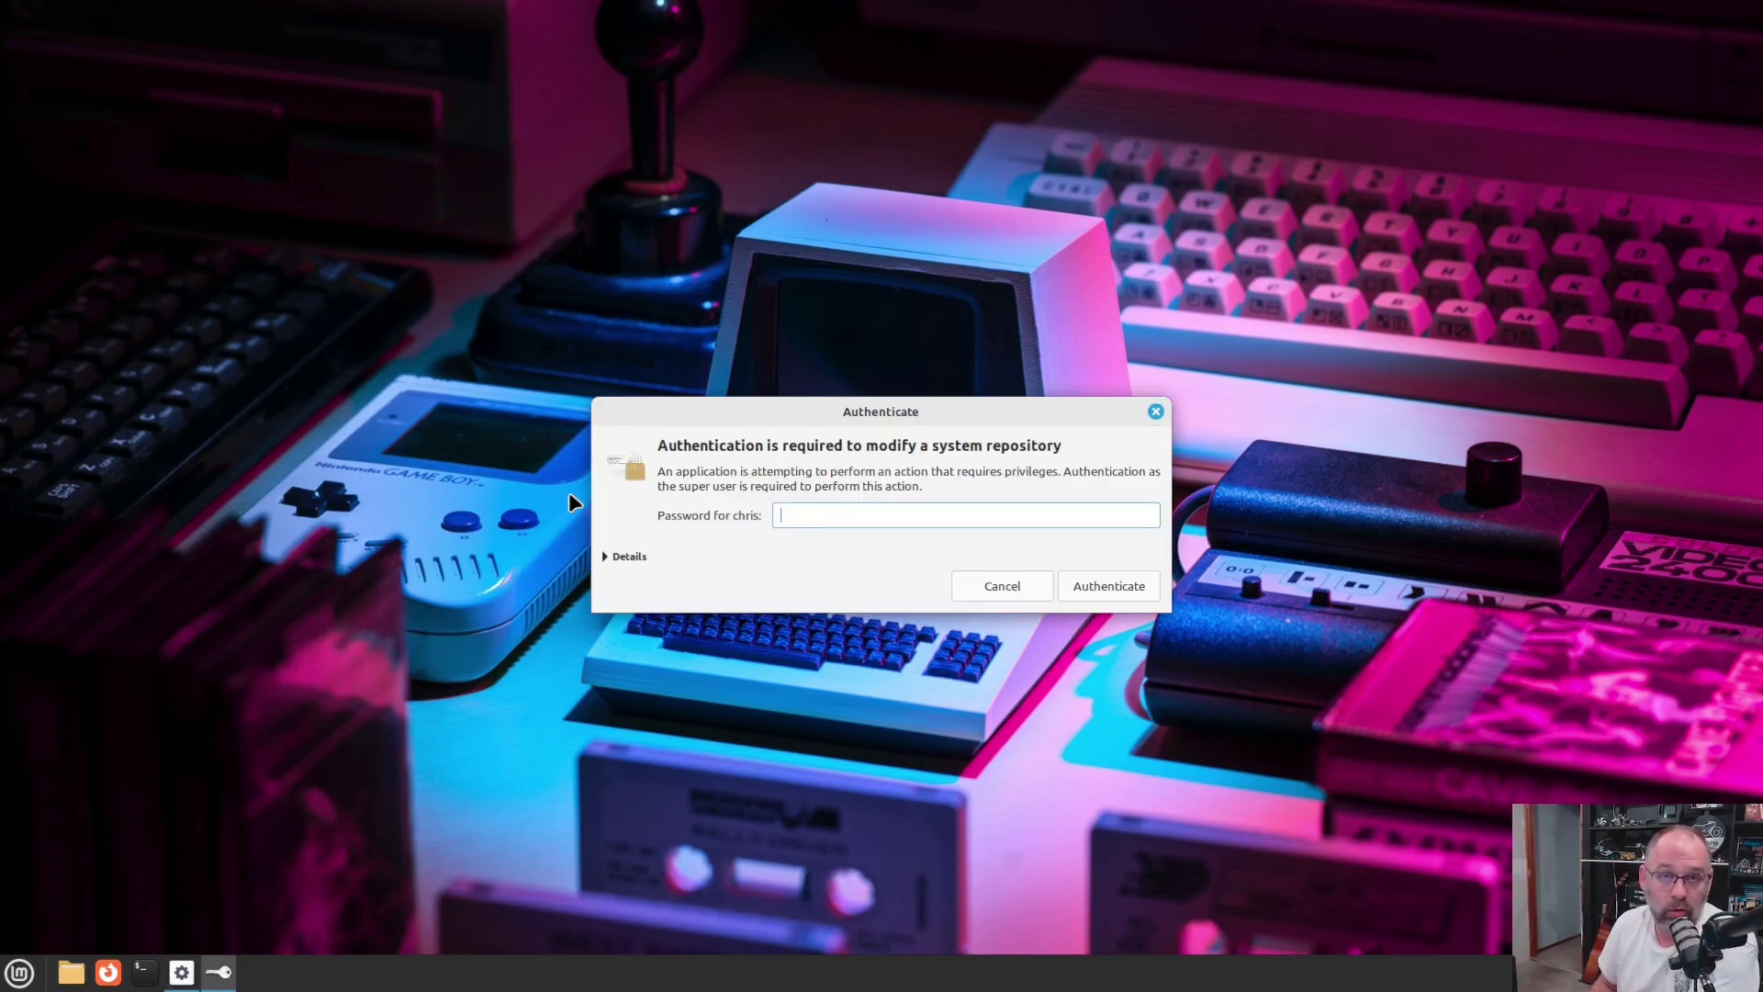
# Enter the account password in both authentication prompts so Steam's update starts downloading
pyautogui.write('********')
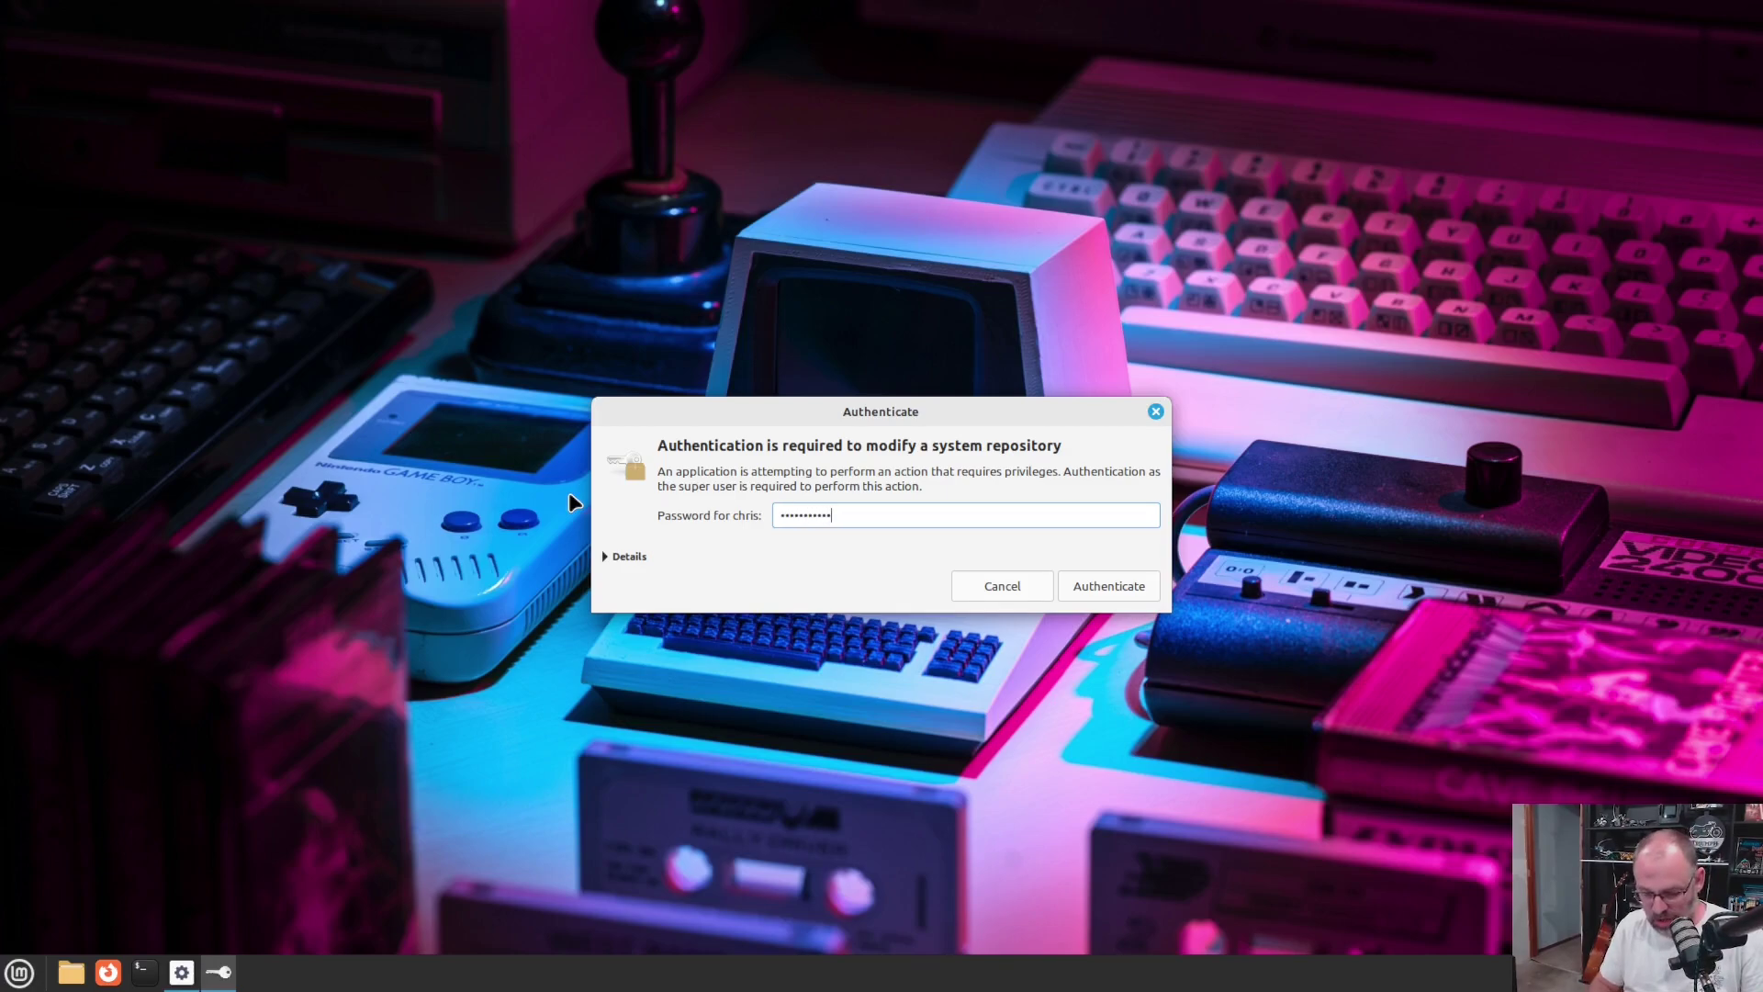
pyautogui.press('Return')
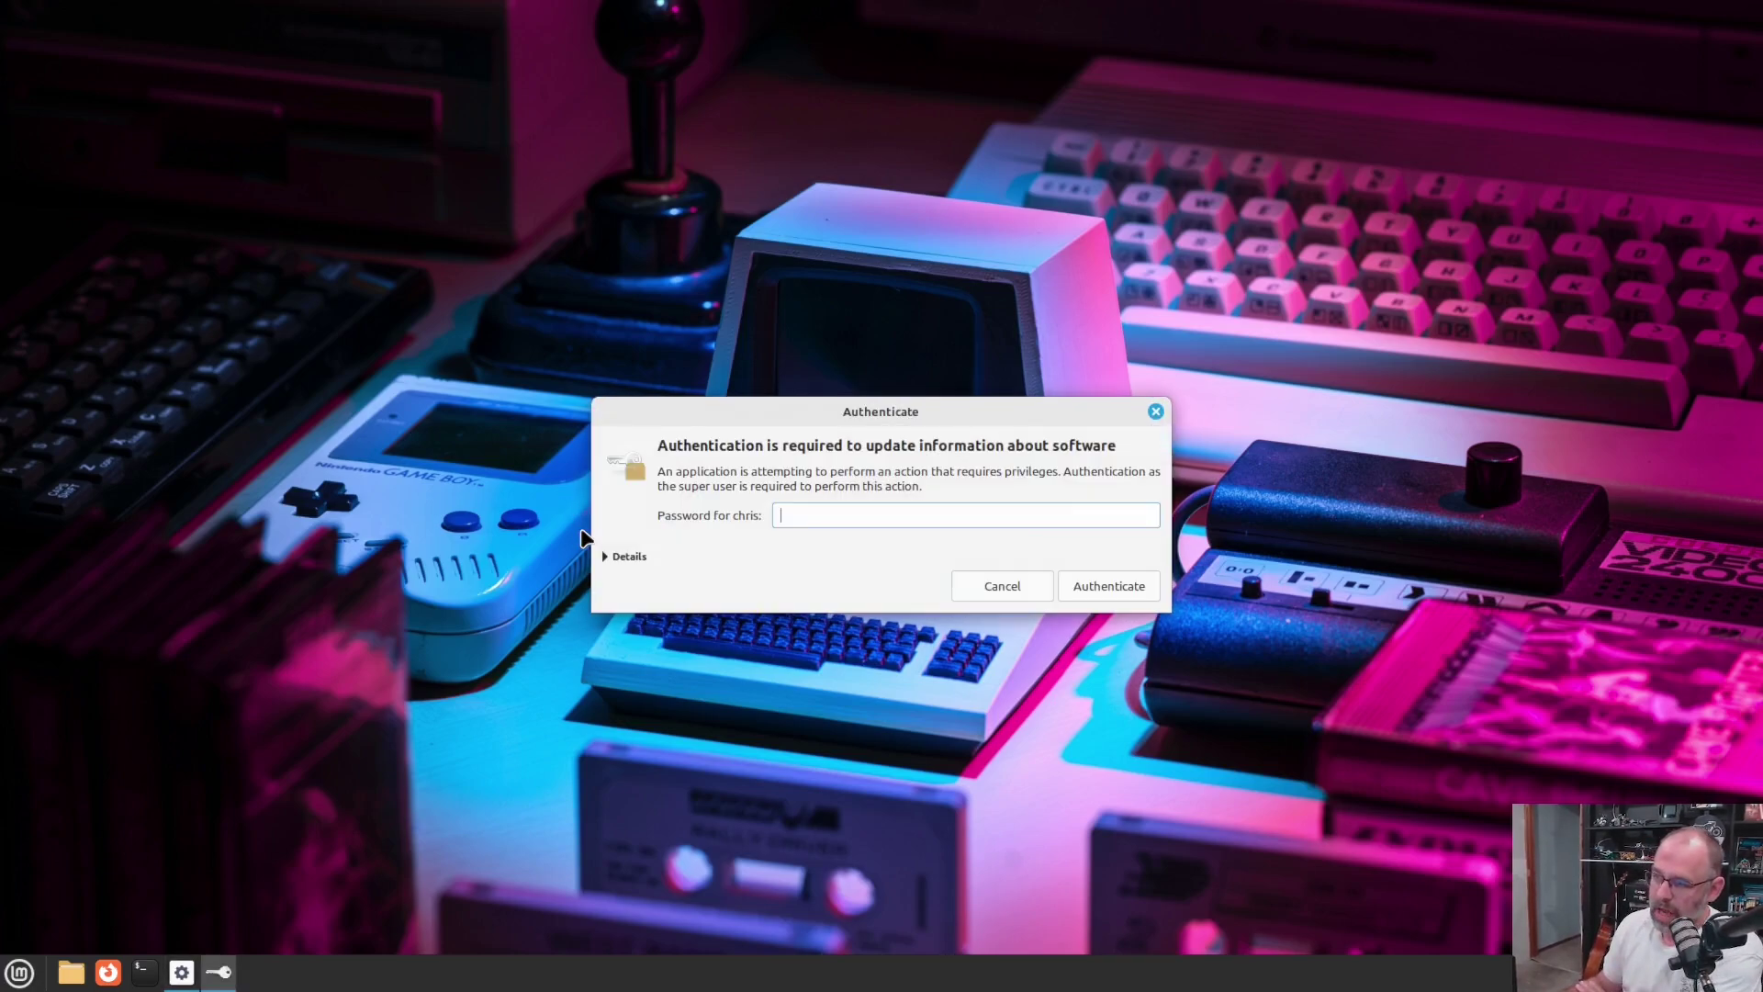
pyautogui.write('**********')
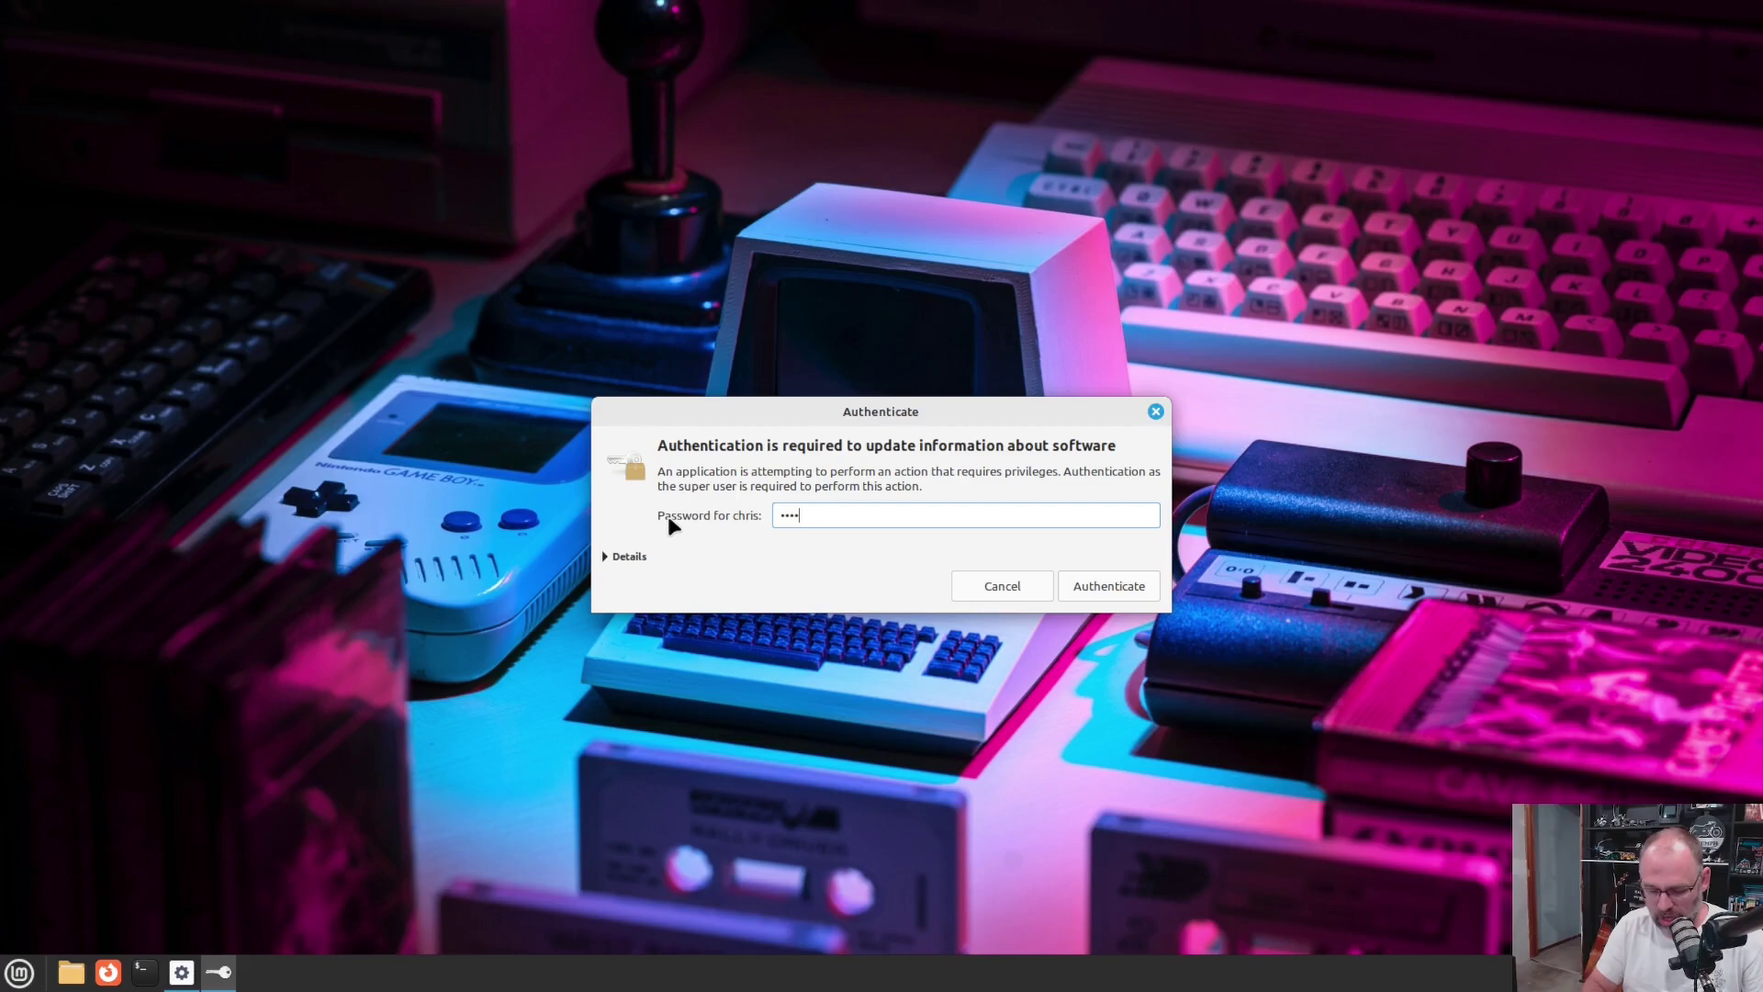
pyautogui.press('Return')
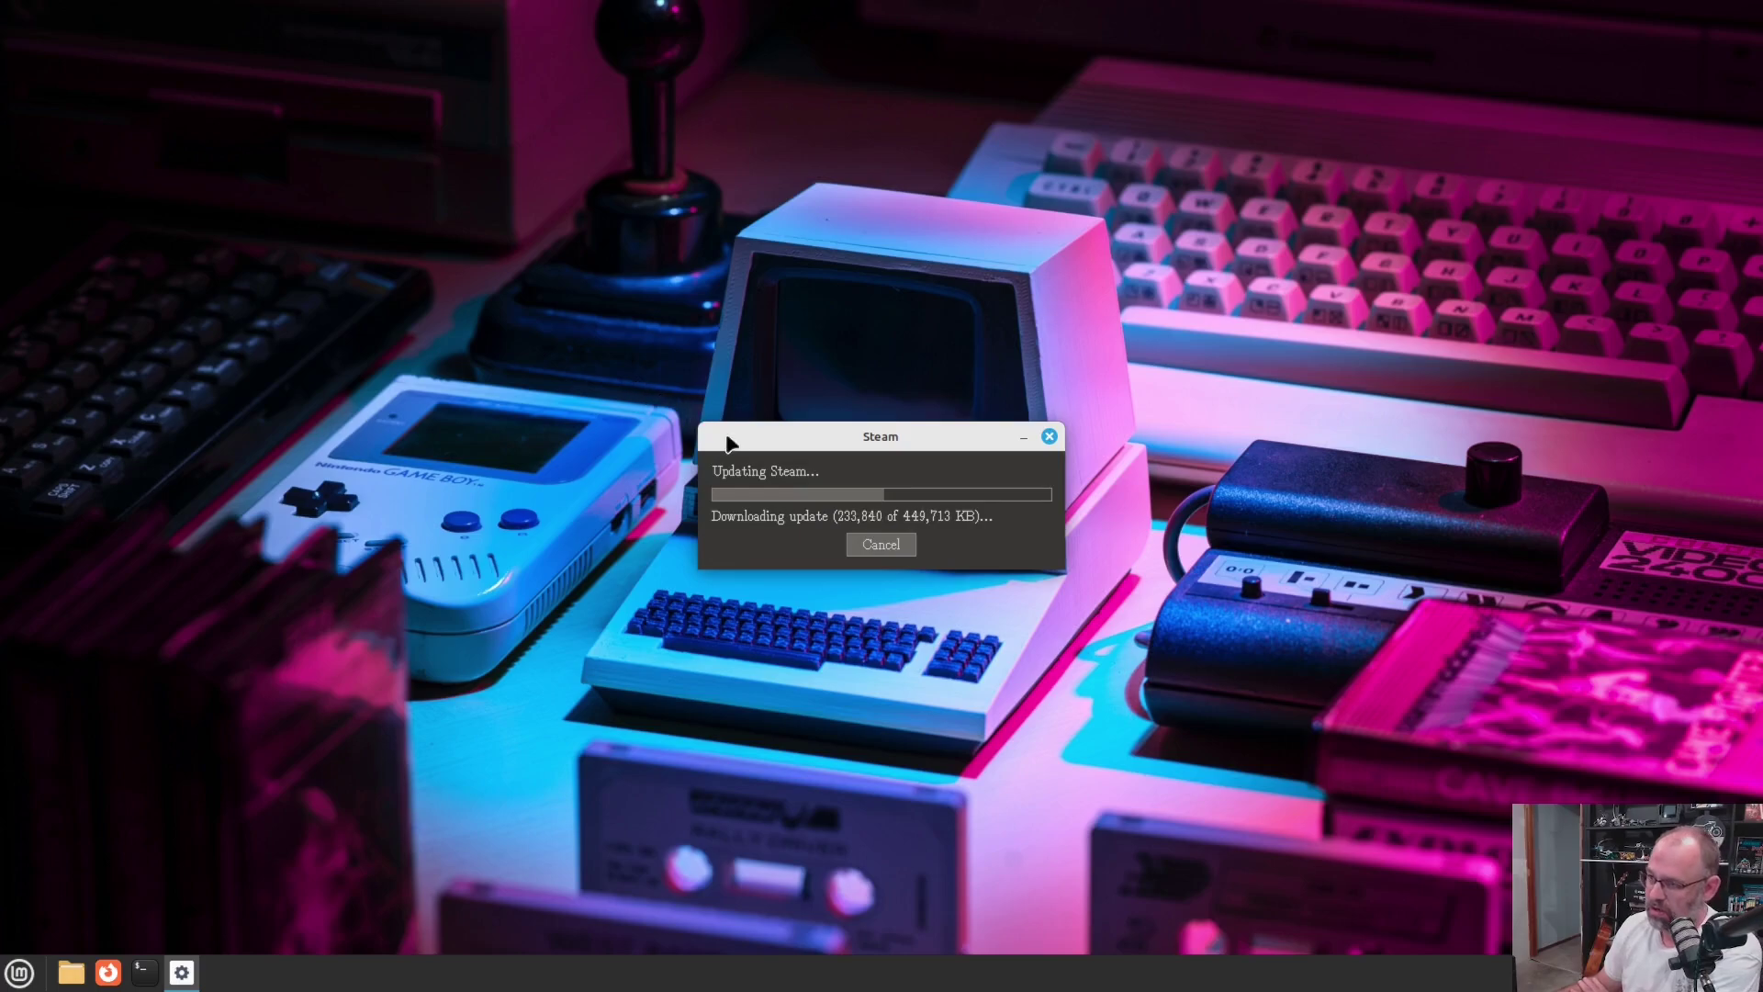
# Drag the Steam update window slightly upward while its download progresses
pyautogui.moveTo(722, 437)
pyautogui.mouseDown()
pyautogui.moveTo(634, 342)
pyautogui.moveTo(725, 402)
pyautogui.mouseUp()
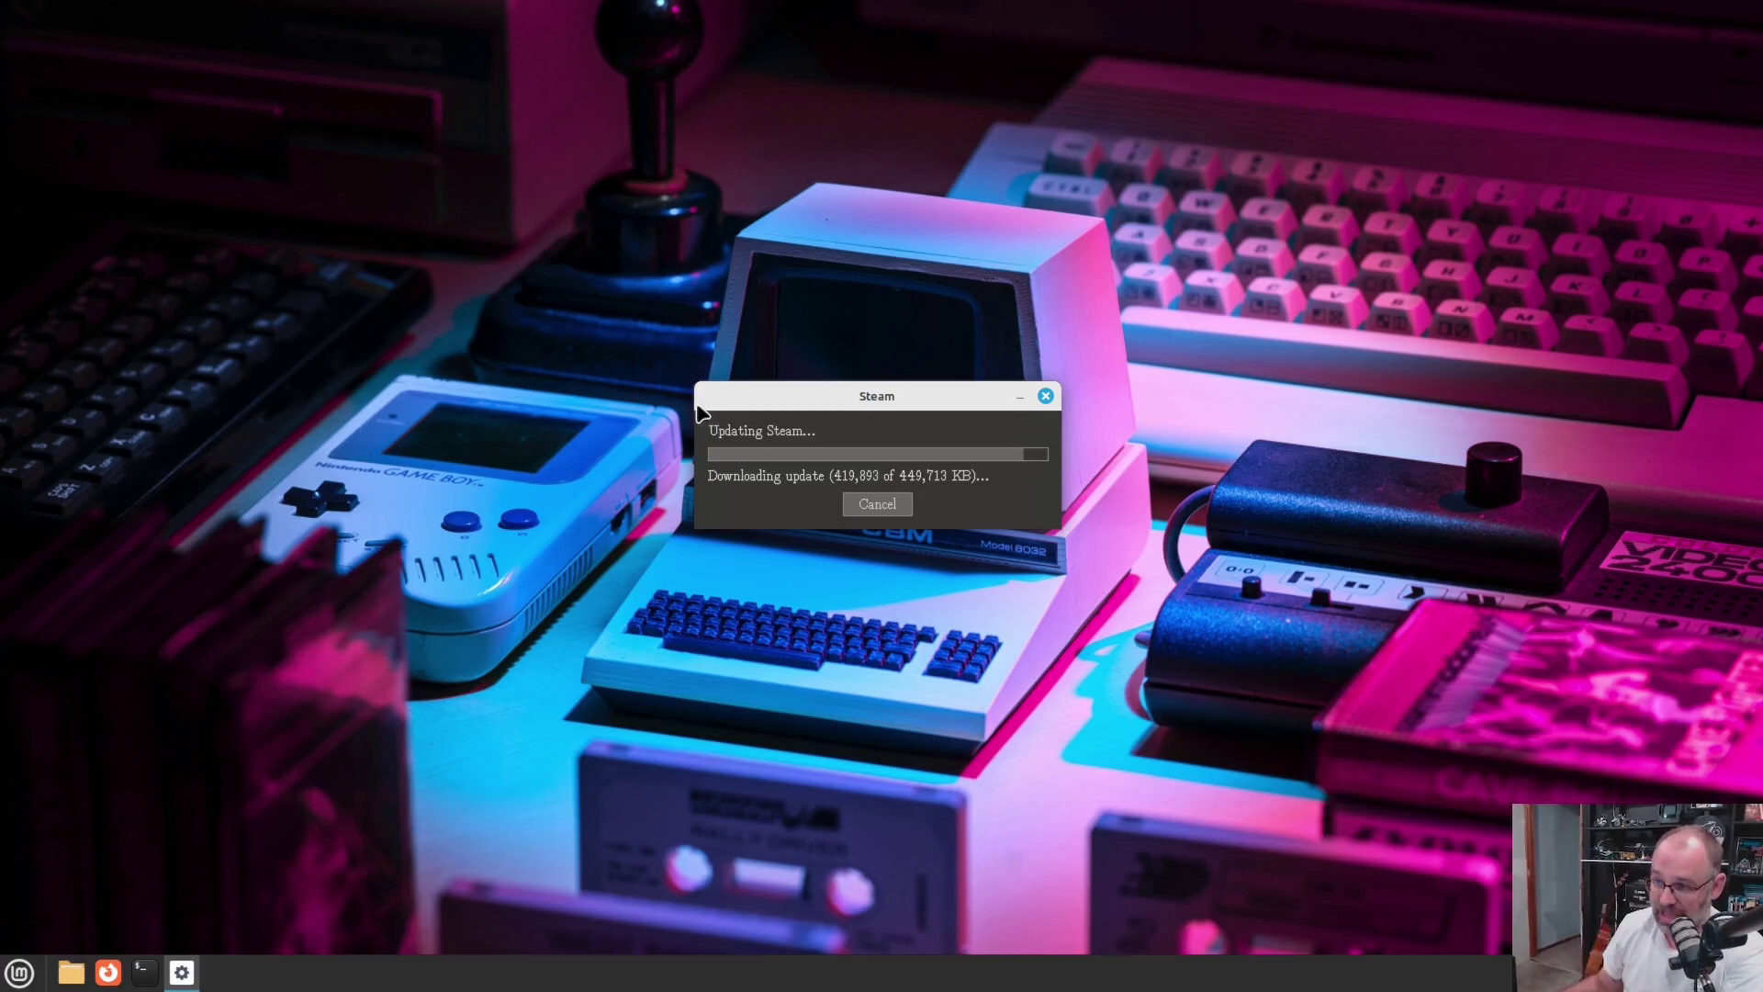
# Open and close the Mint applications menu repeatedly while Steam finishes and extracts its update
pyautogui.click(20, 972)
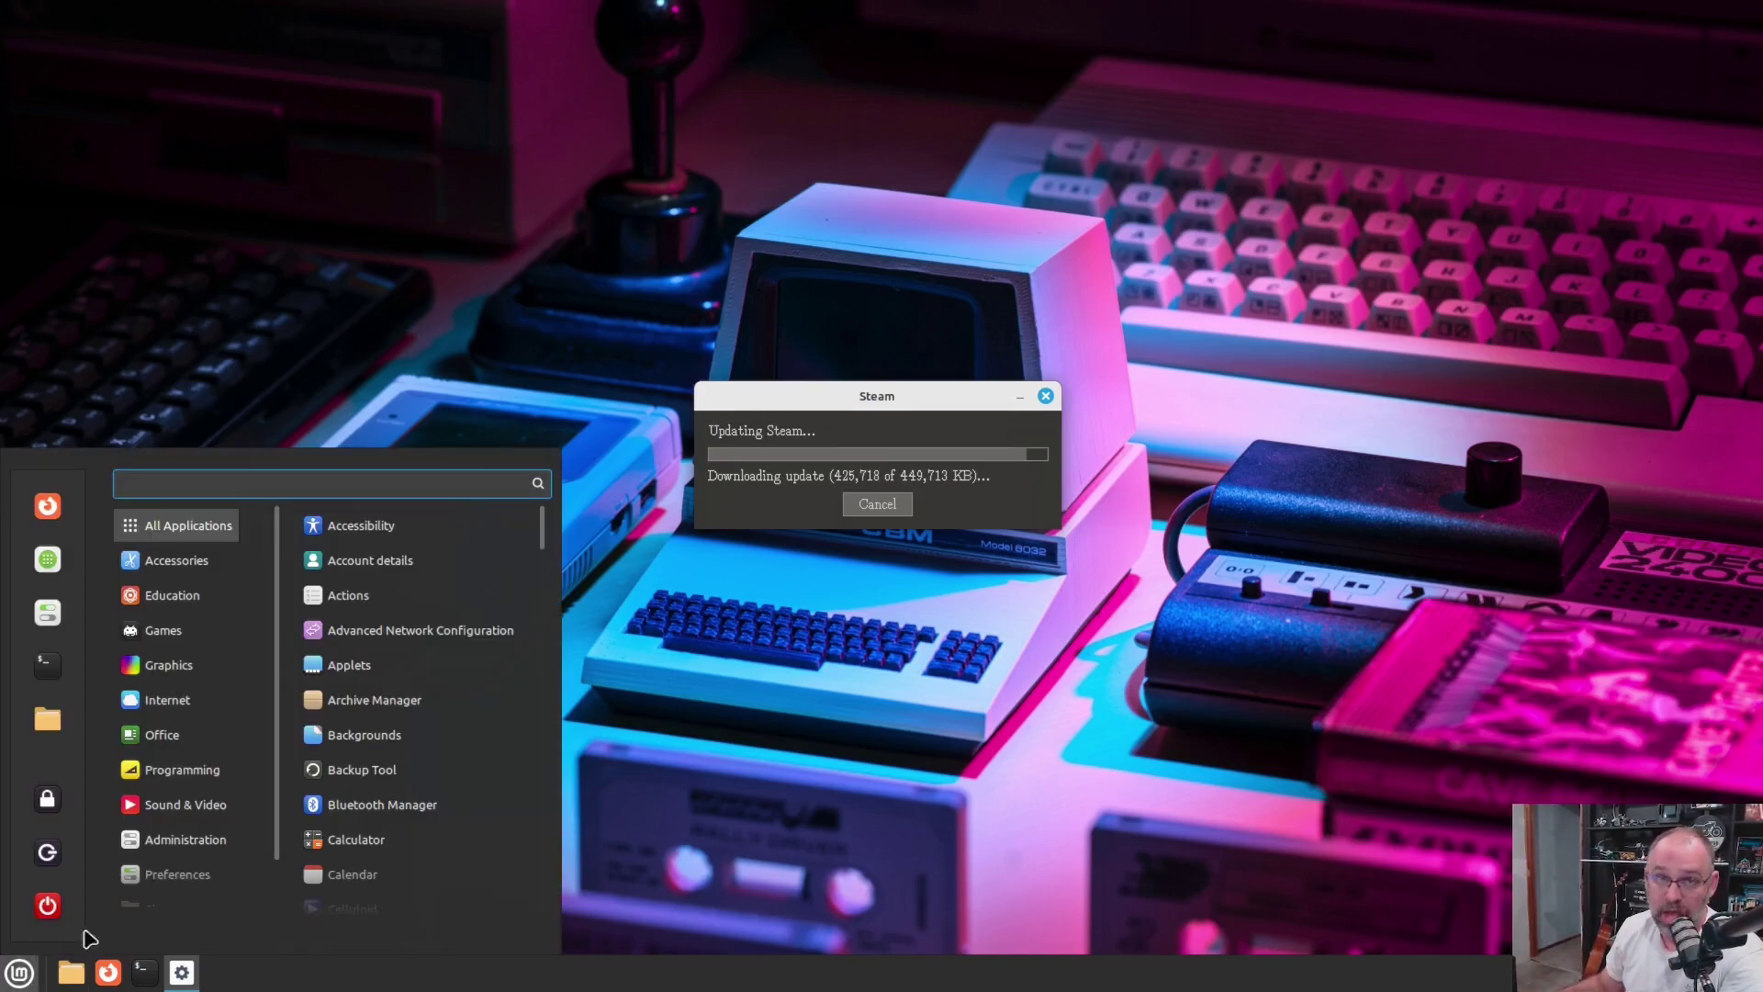
pyautogui.click(721, 725)
pyautogui.click(20, 972)
pyautogui.click(780, 747)
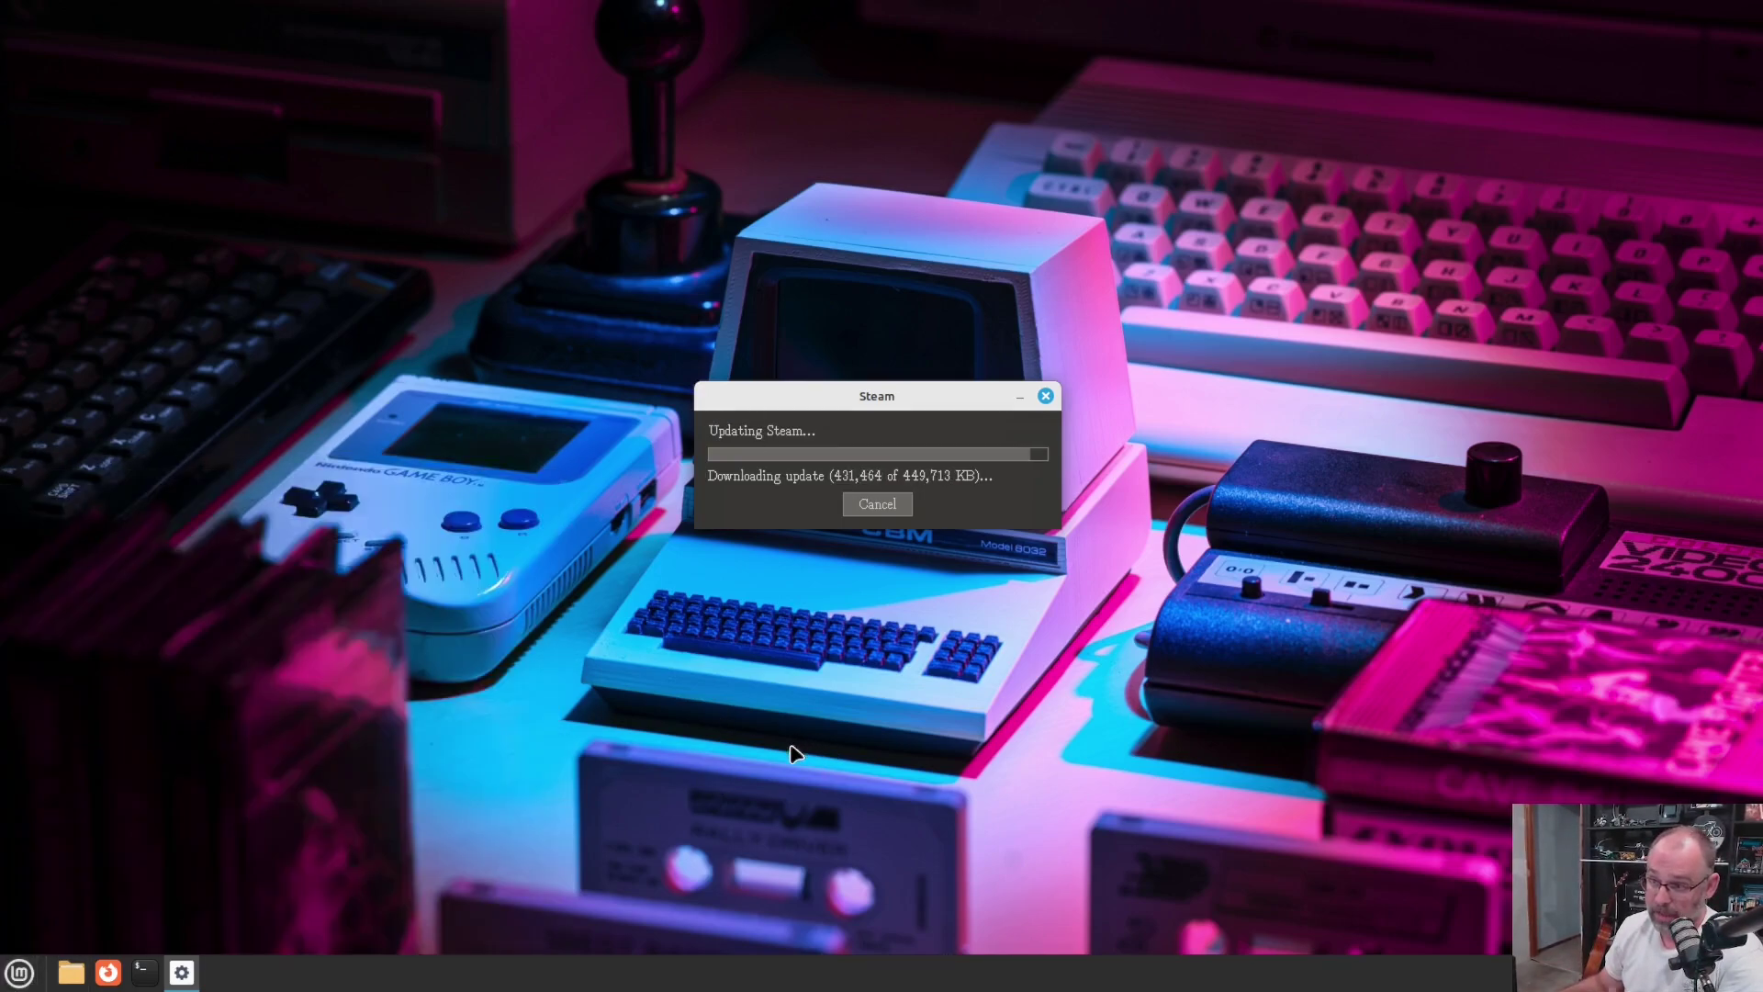
pyautogui.press('super')
pyautogui.press('super')
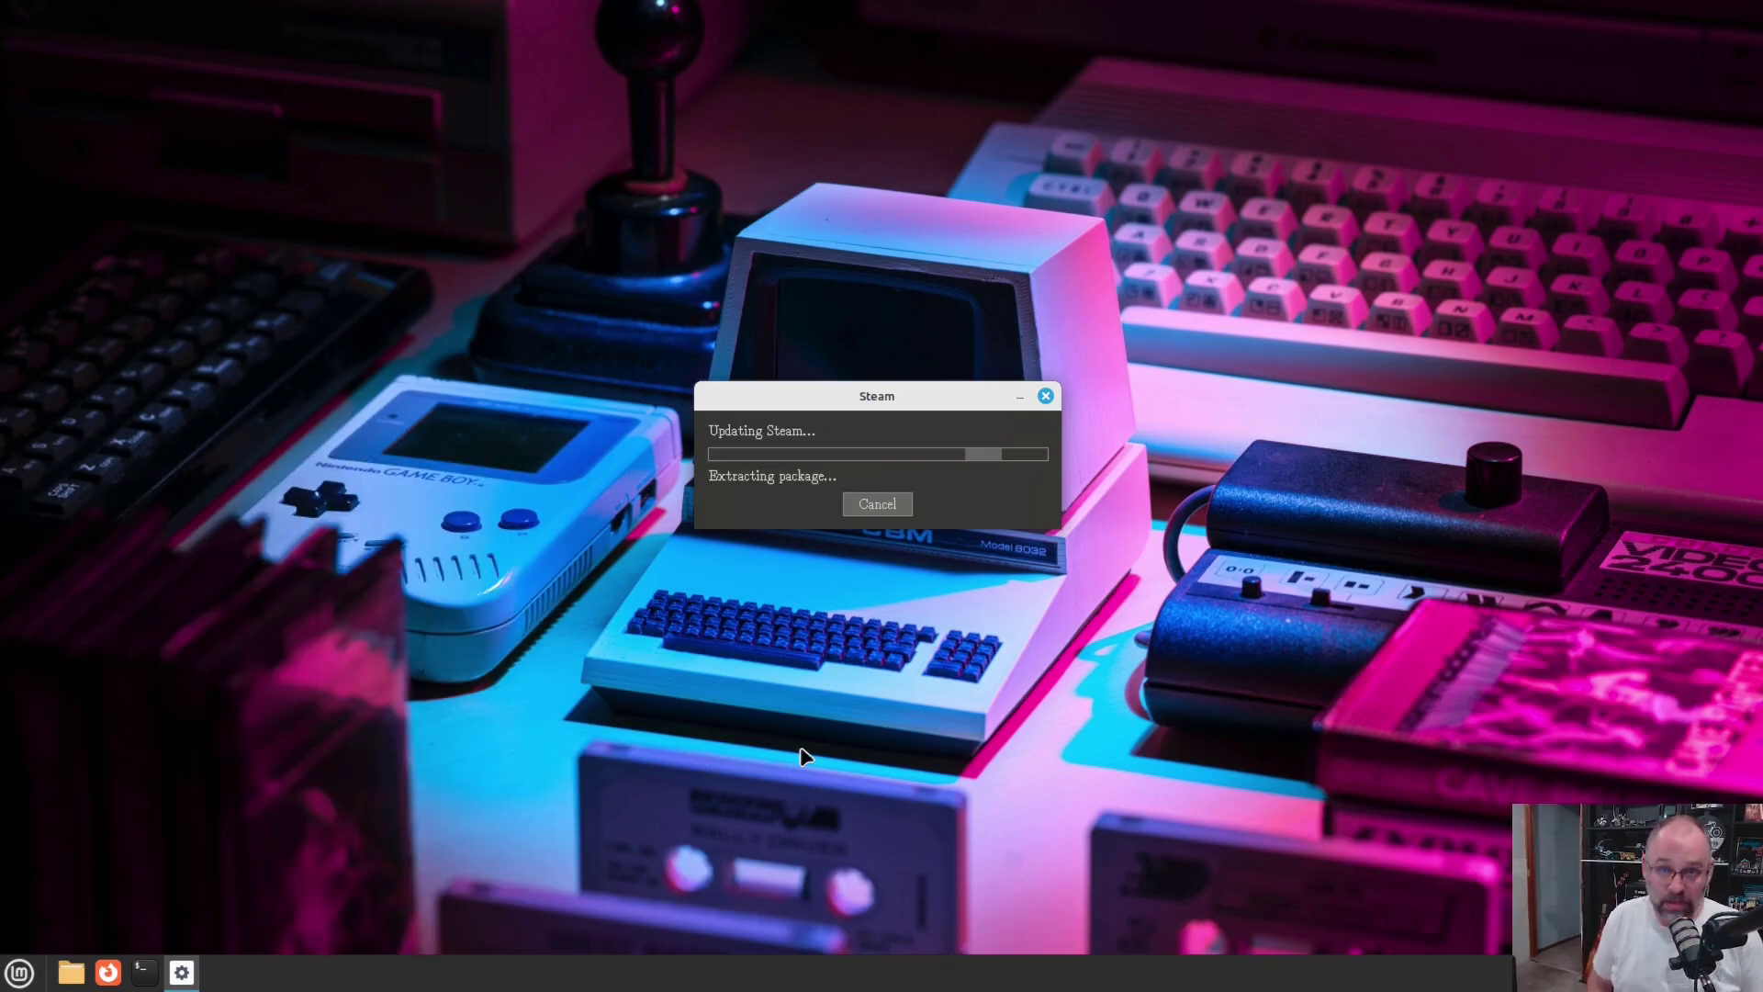